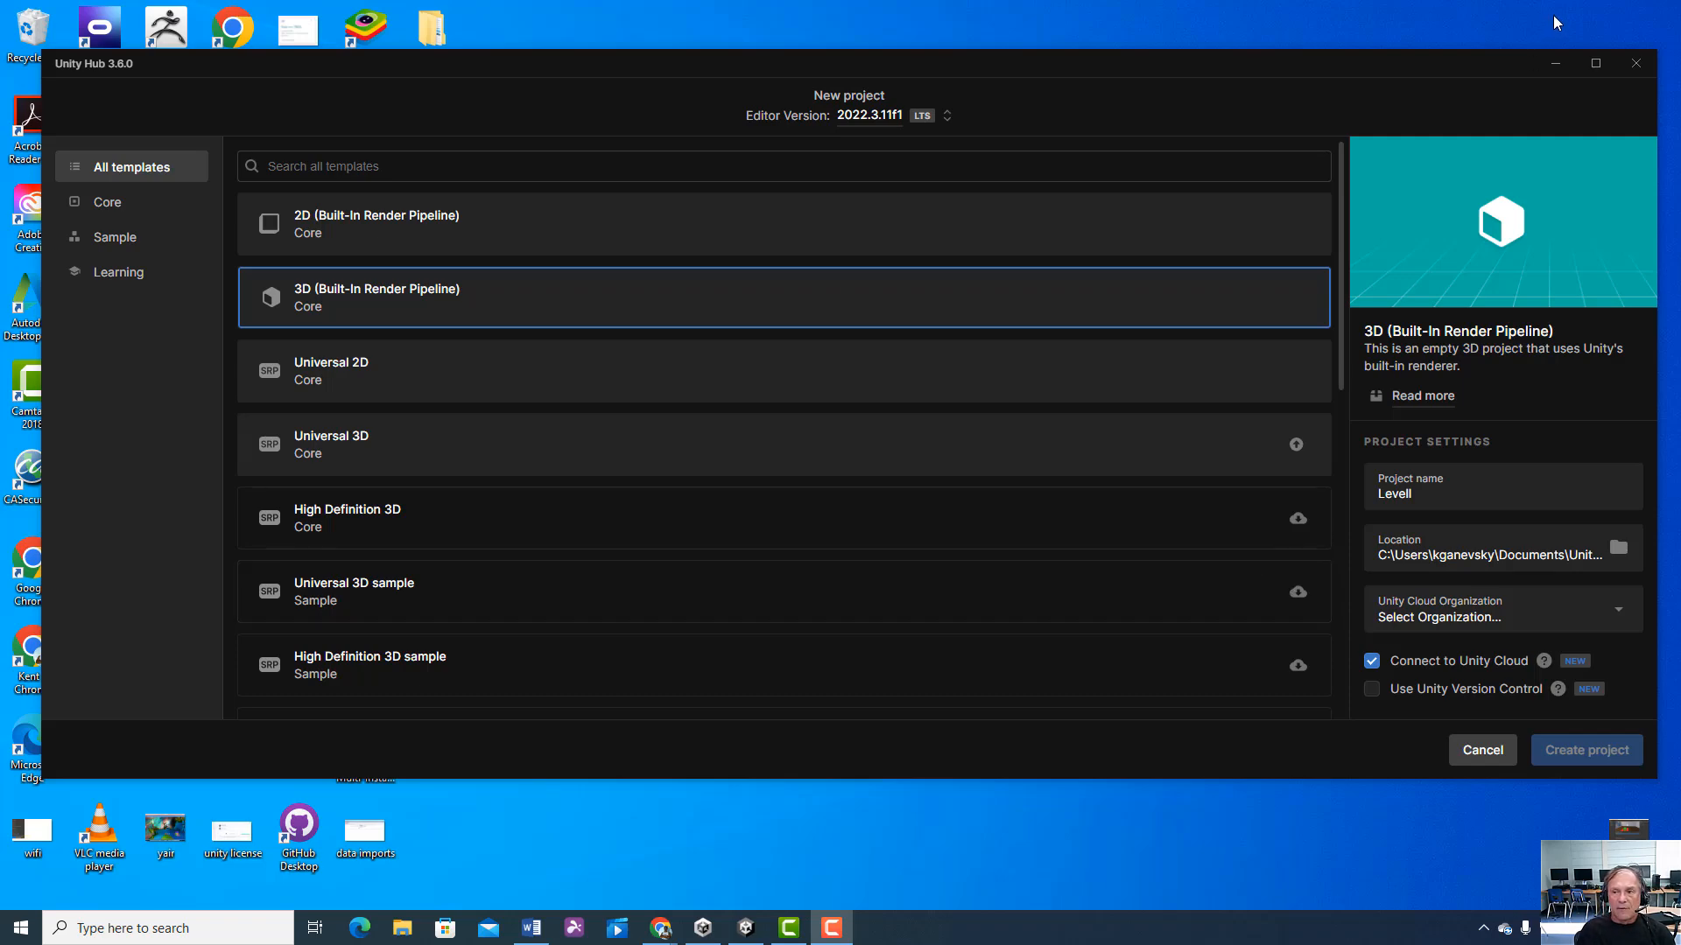
- Close the Unity Hub window and relaunch Unity Hub from the desktop
left_click(1547, 62)
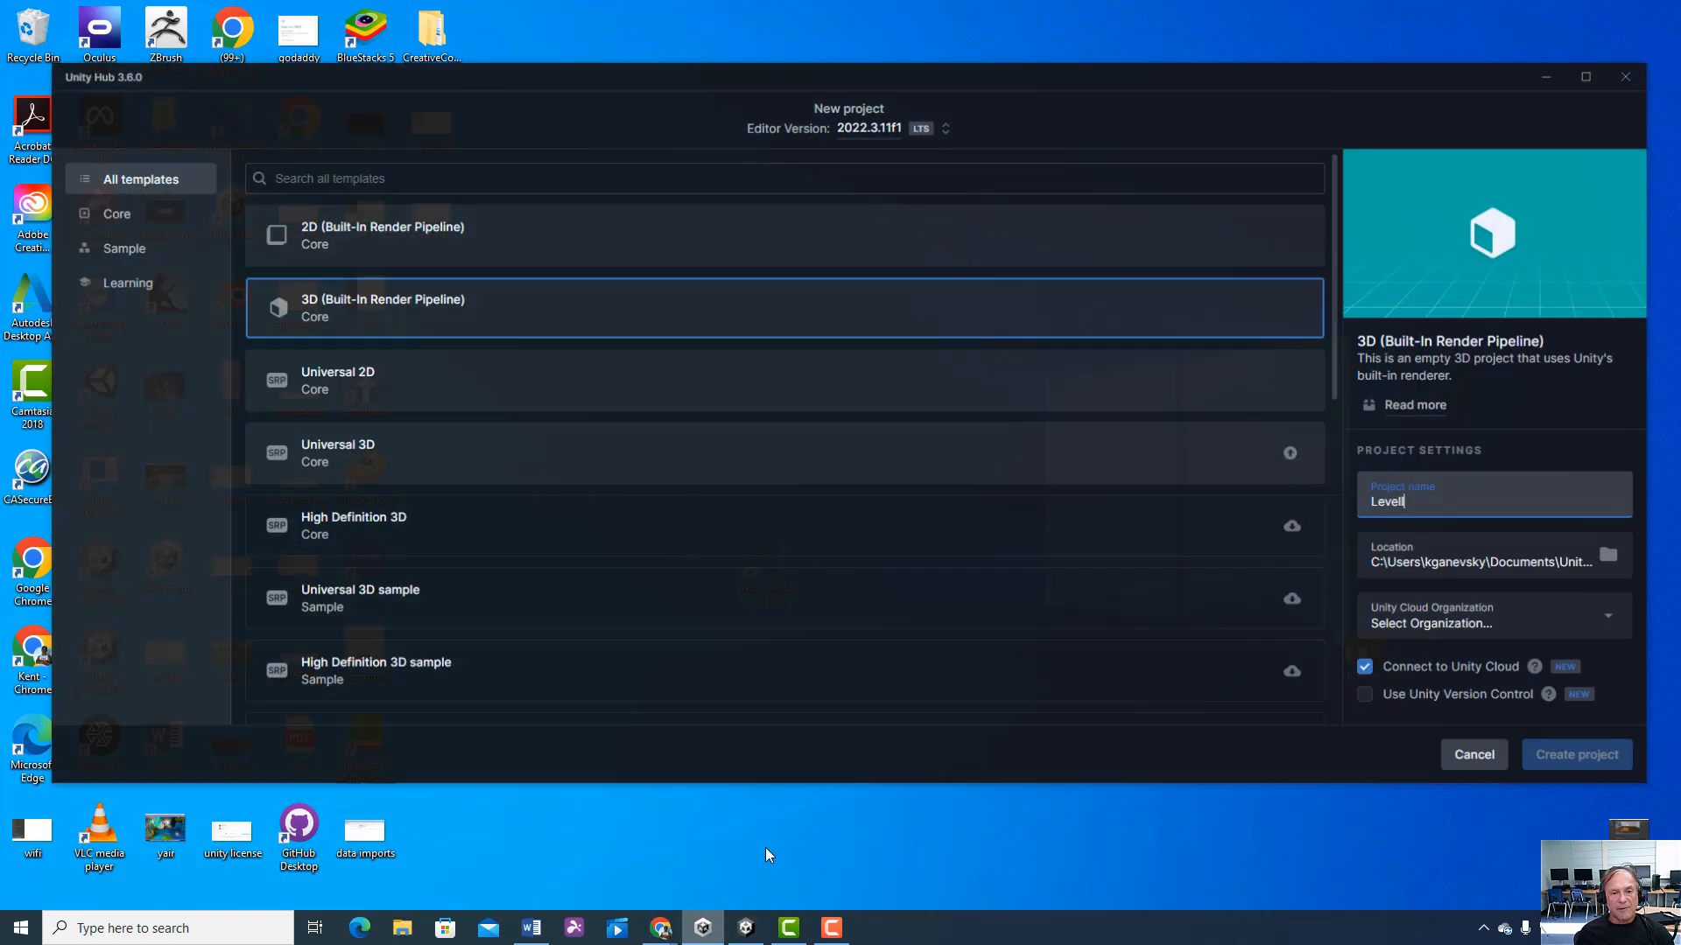
left_click(703, 928)
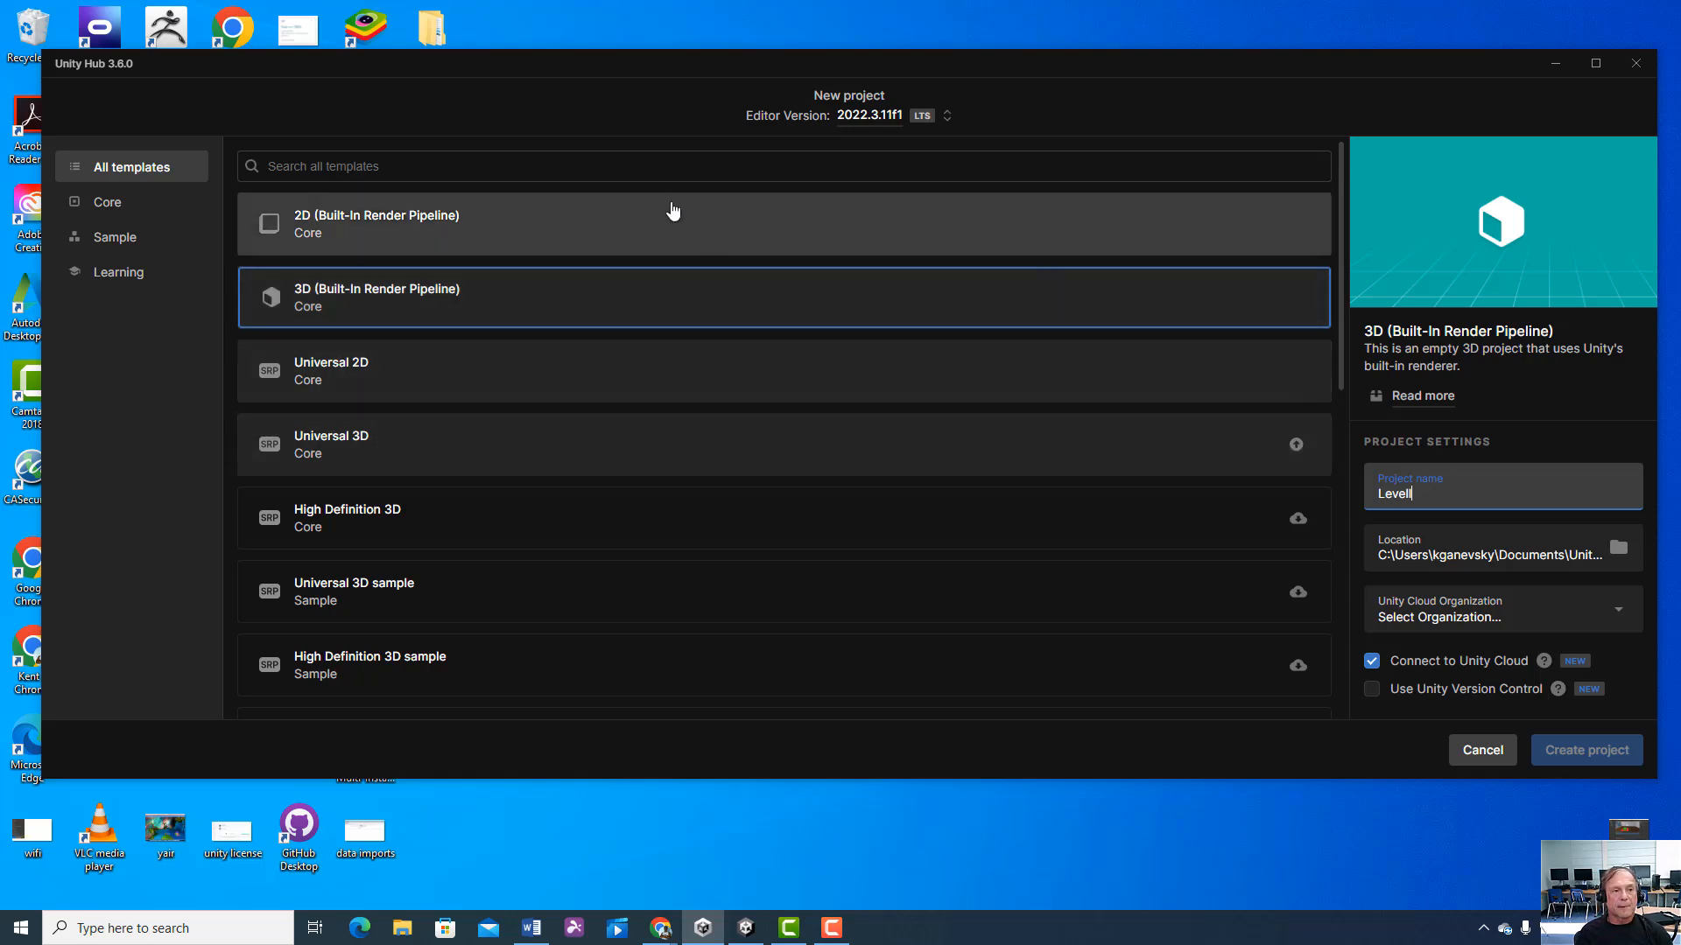
left_click(1633, 63)
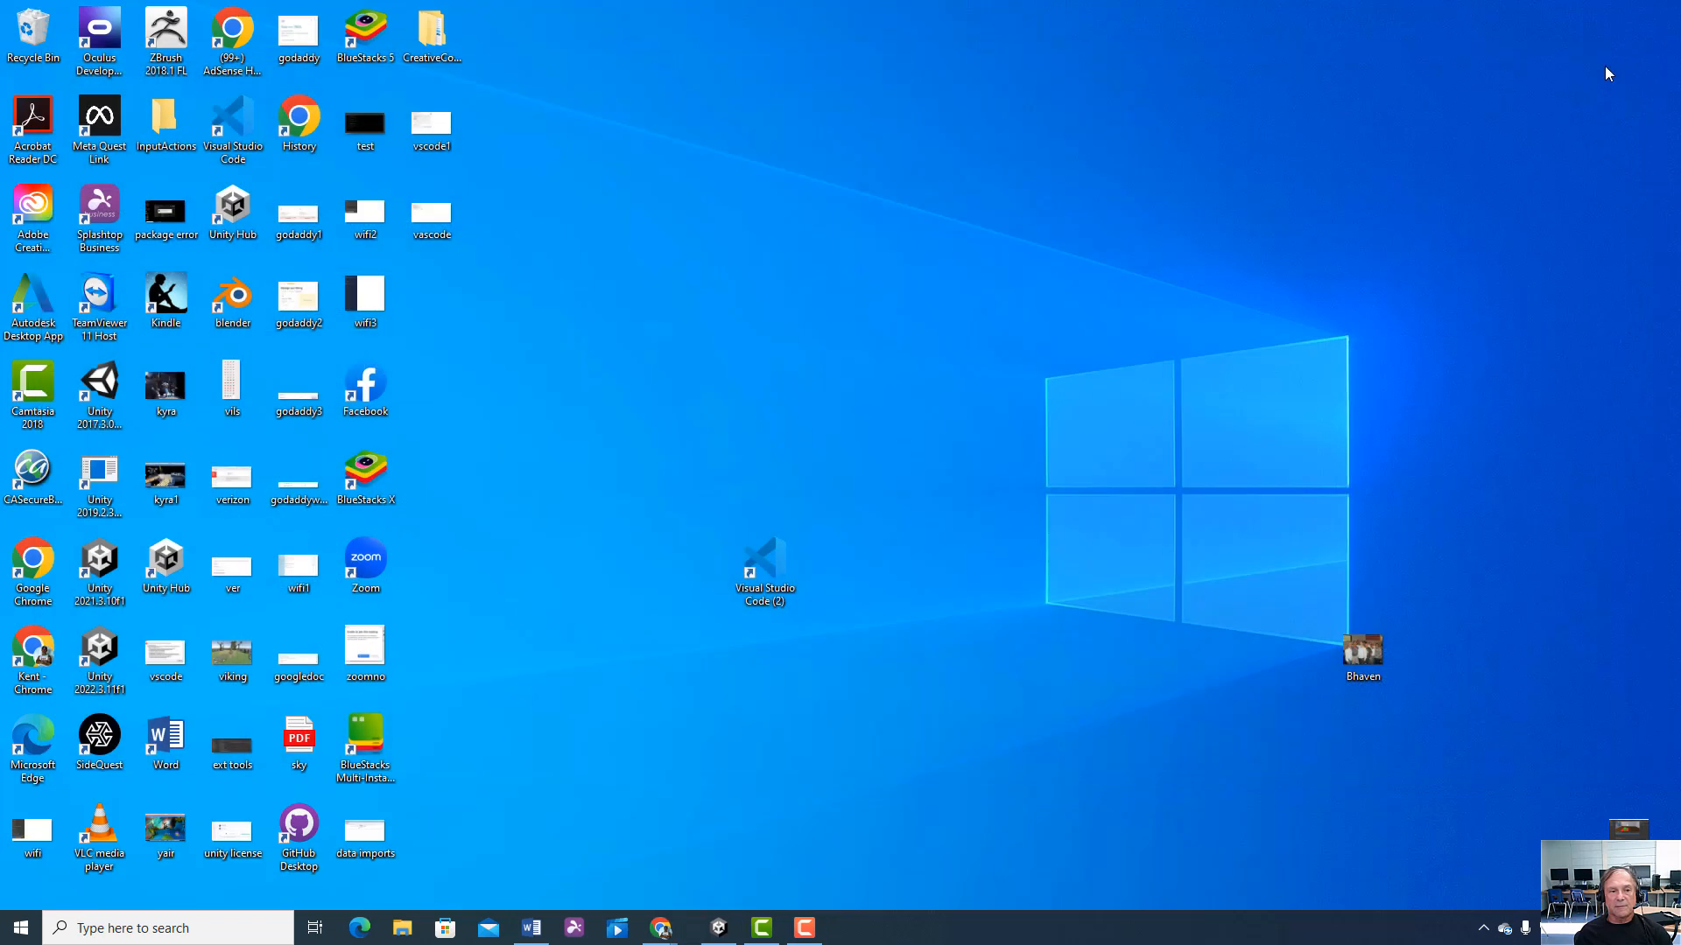
double_click(233, 217)
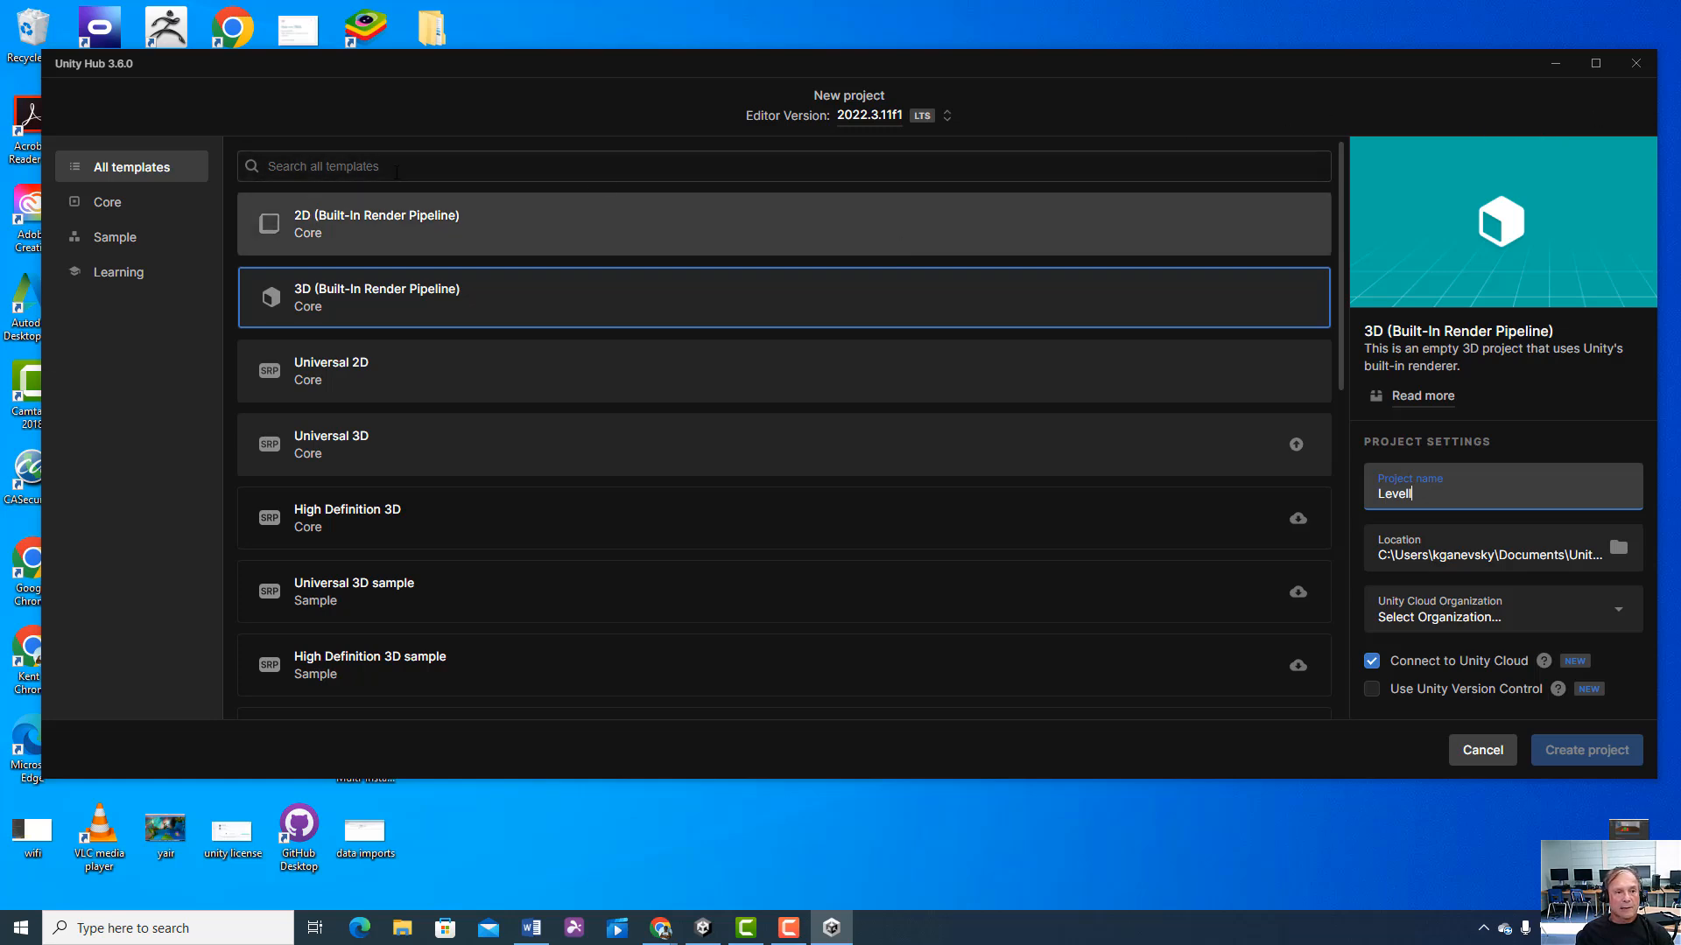
- Examine the new project templates, including the Sample category, and the list of available editor versions
left_click(132, 204)
left_click(129, 235)
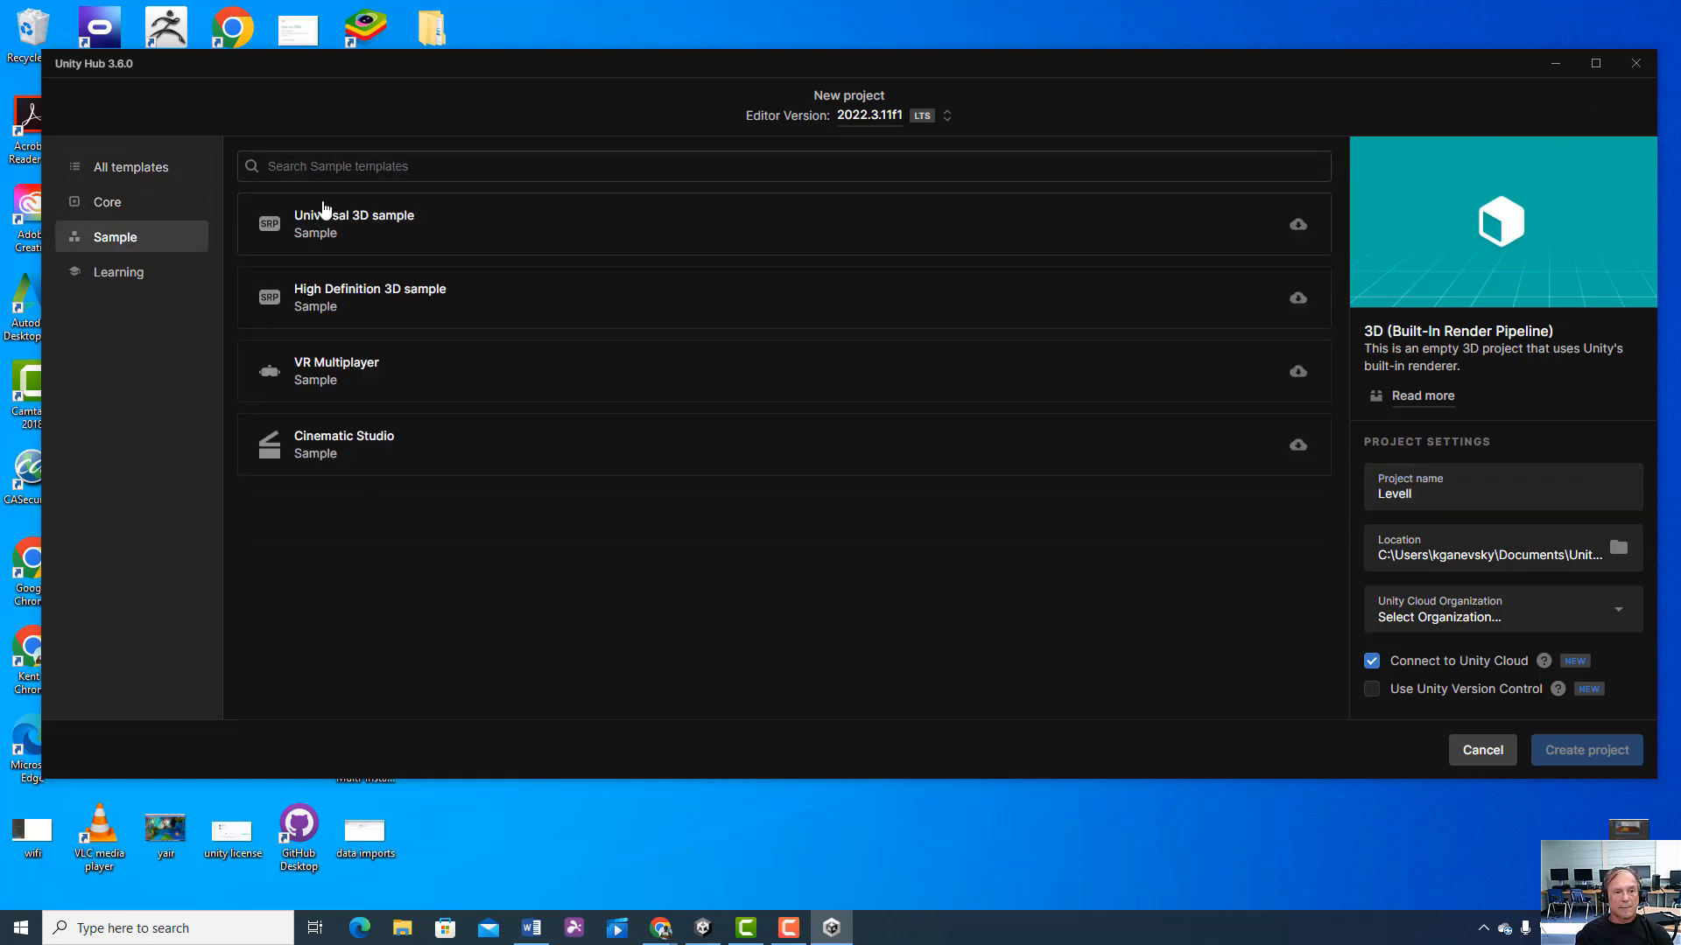
left_click(135, 170)
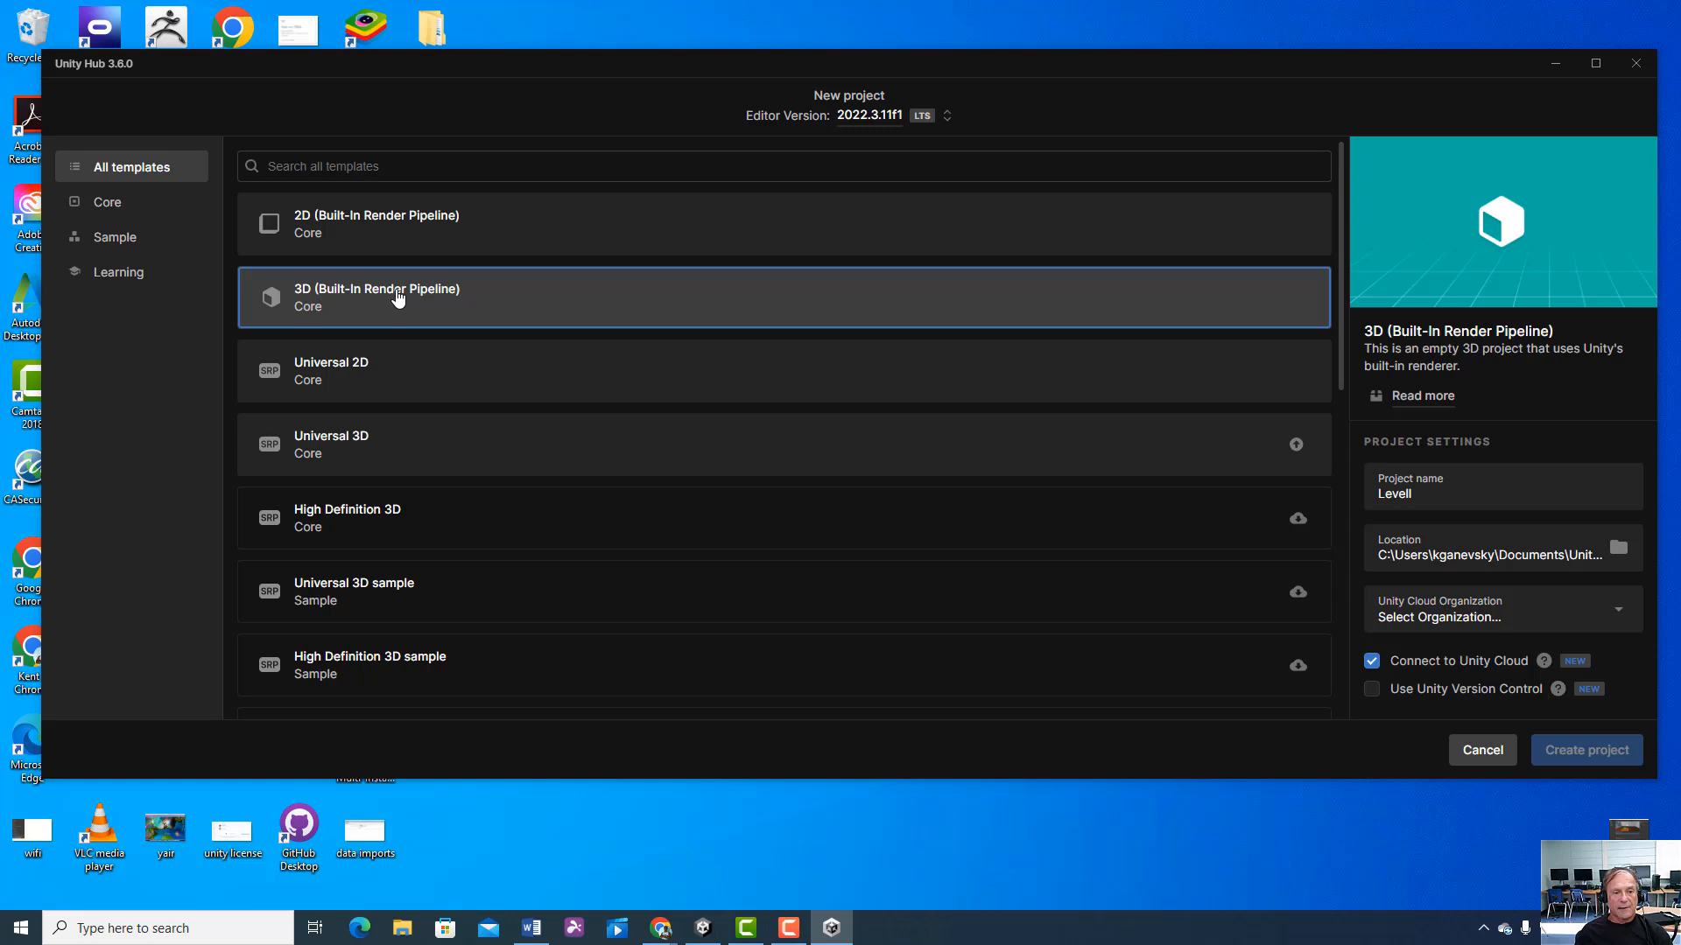
scroll(465, 446, "down", 3)
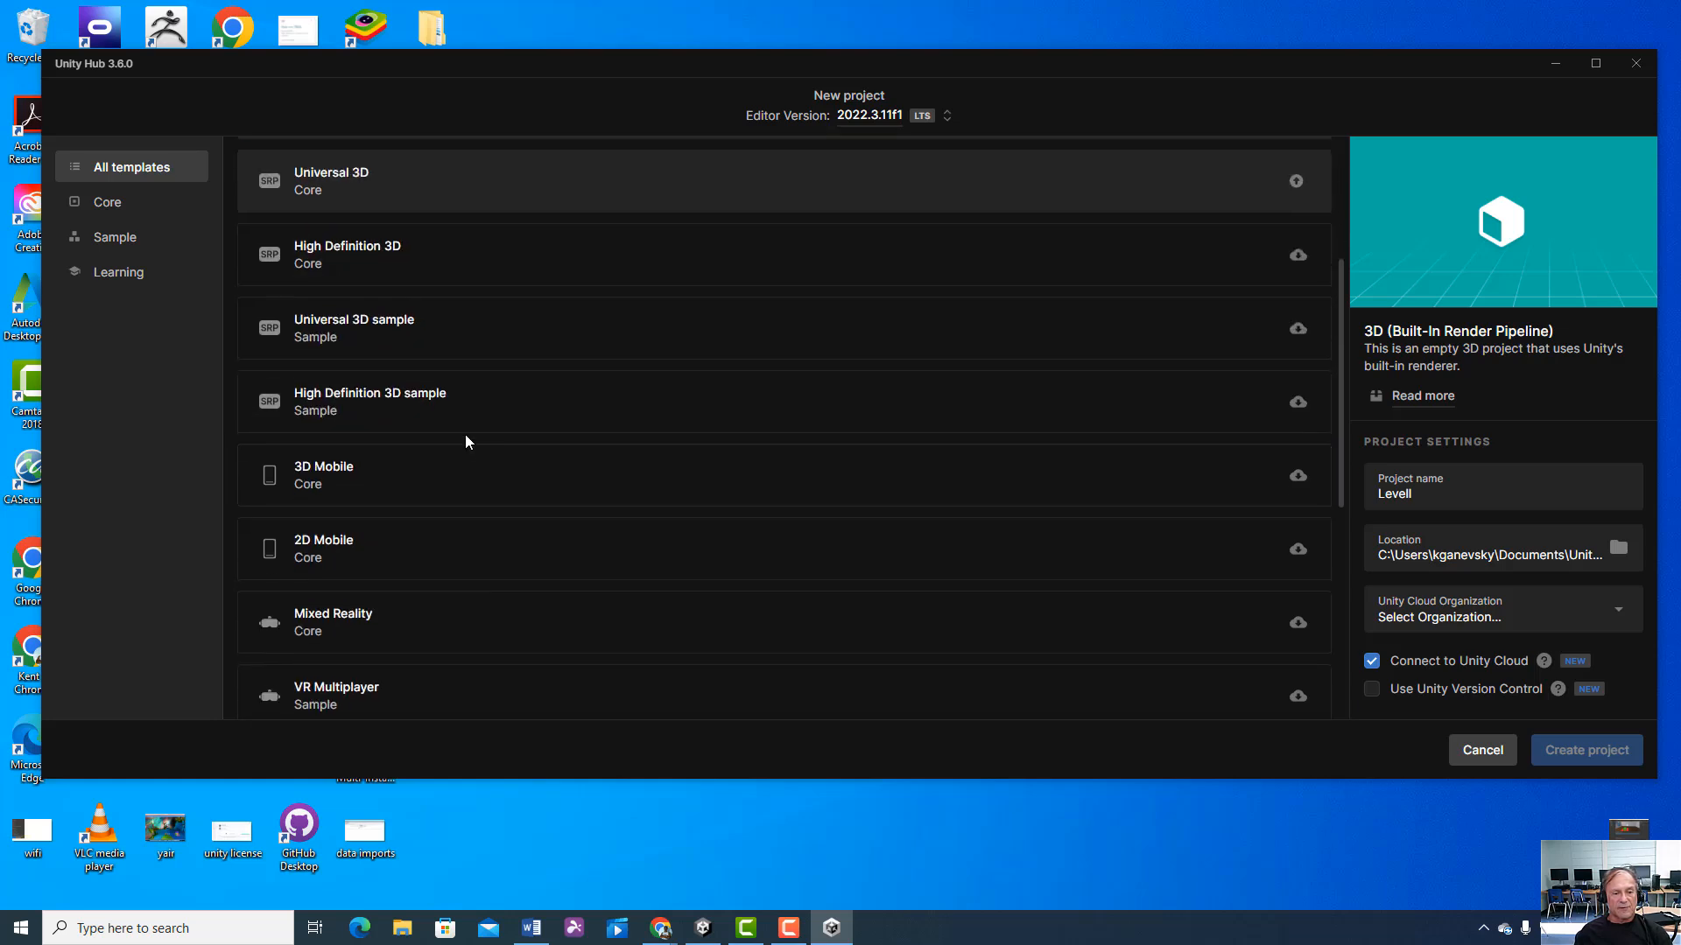
scroll(465, 442, "down", 1)
scroll(474, 440, "up", 4)
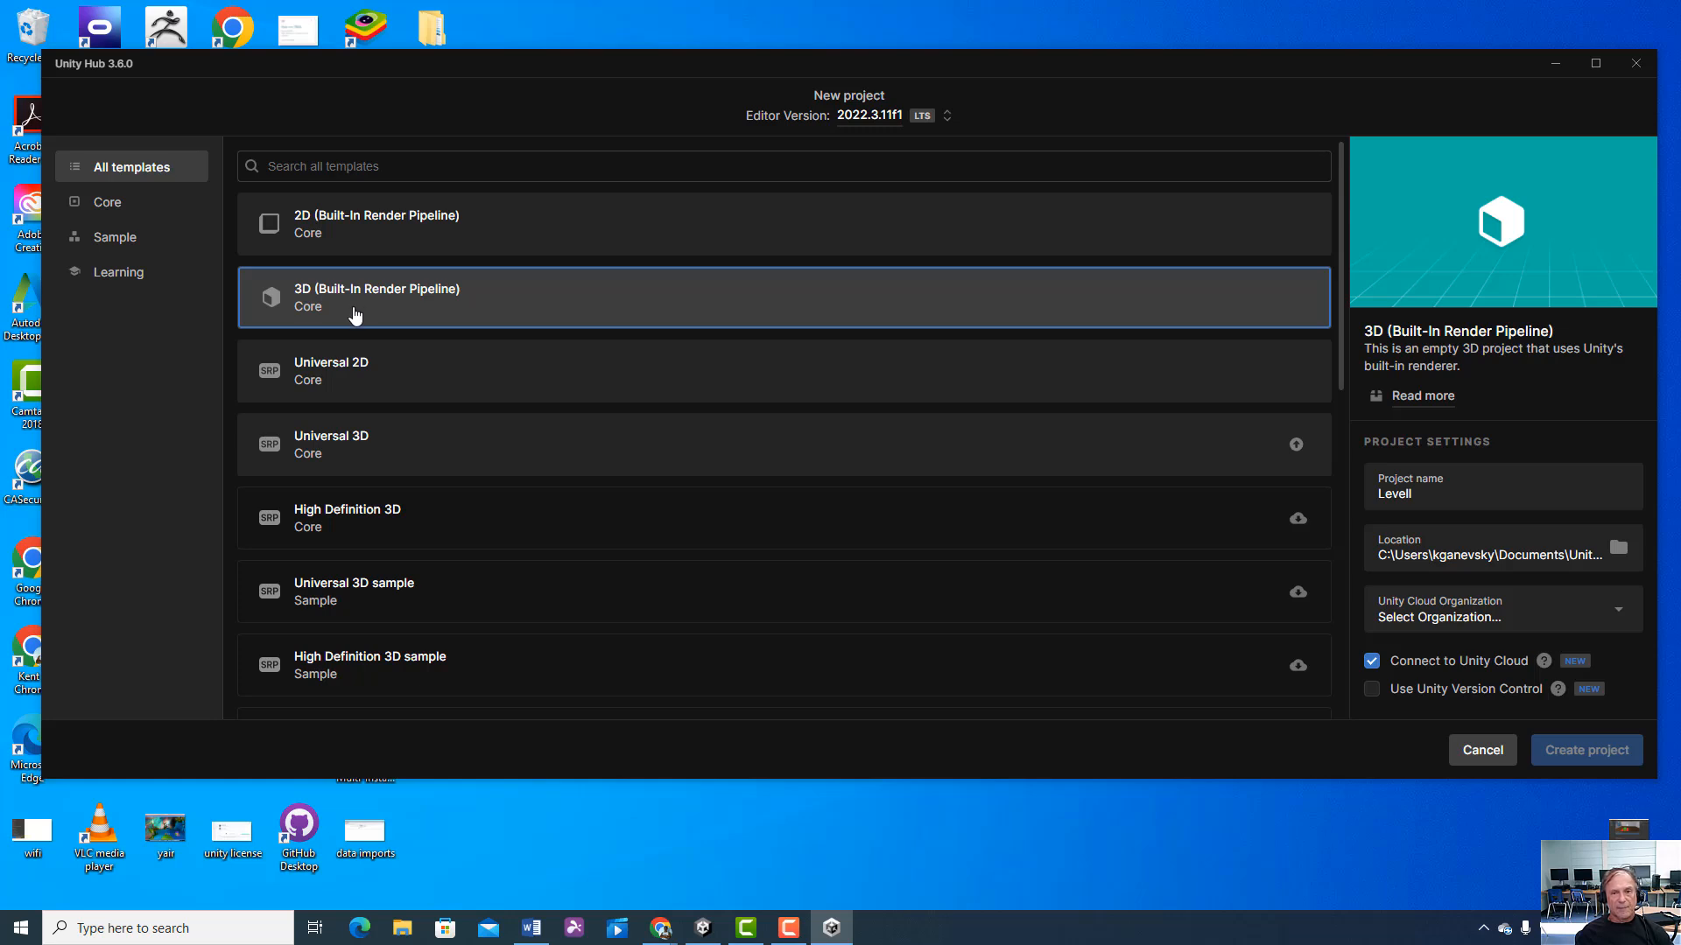
left_click(944, 123)
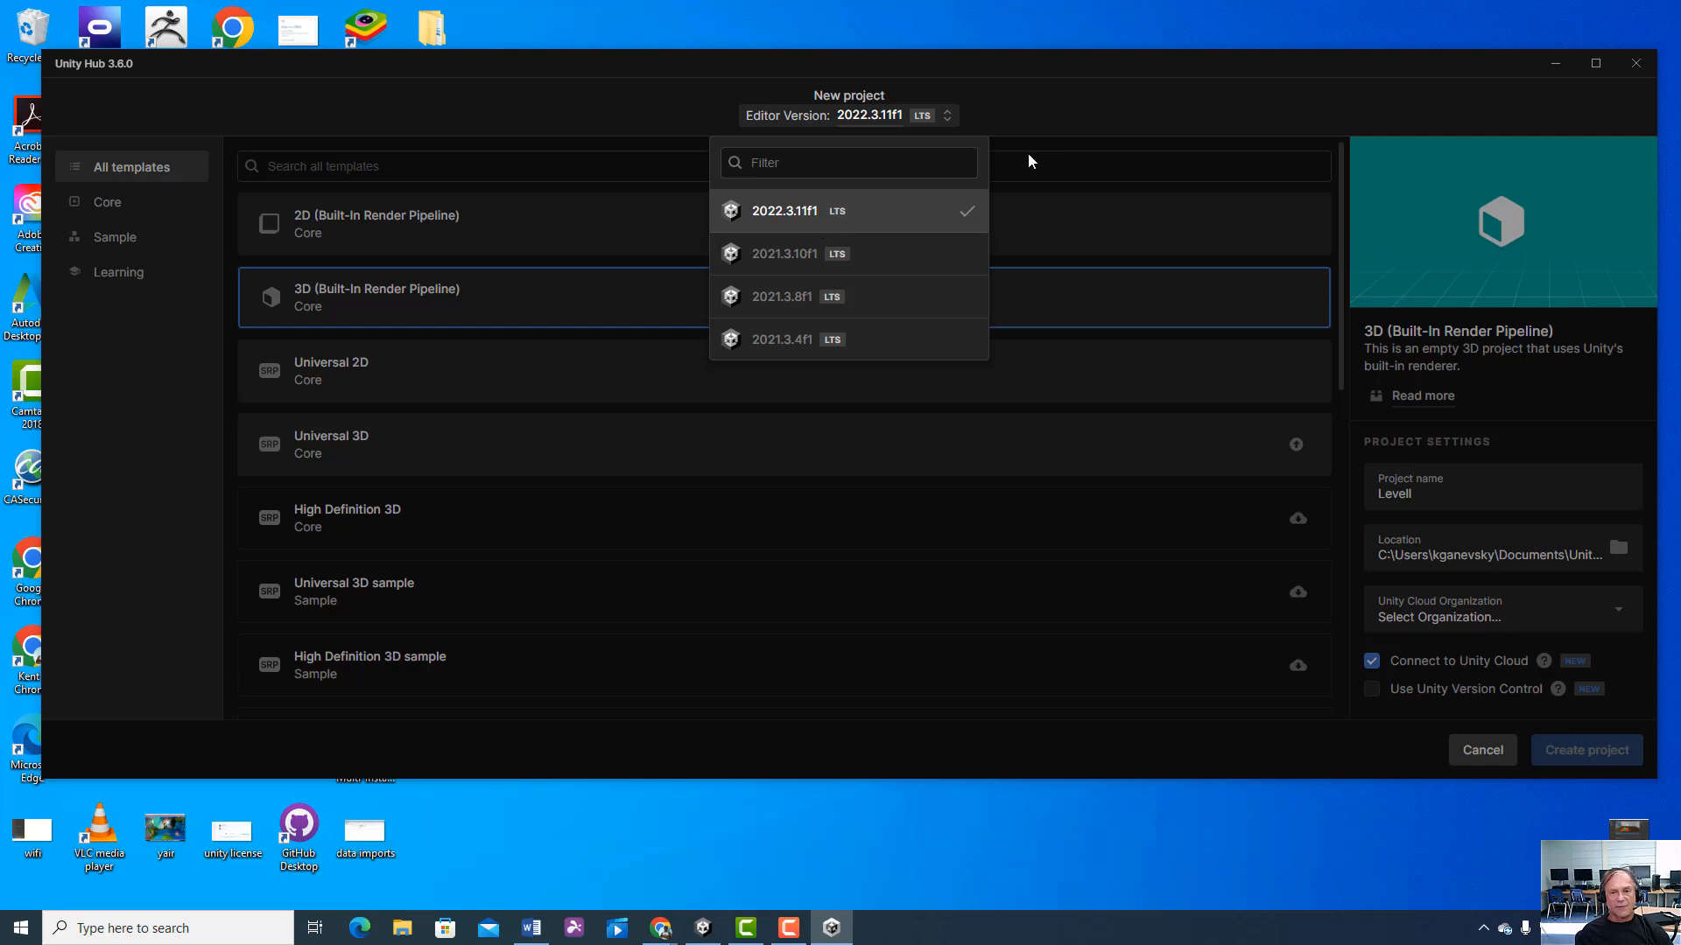
left_click(1077, 231)
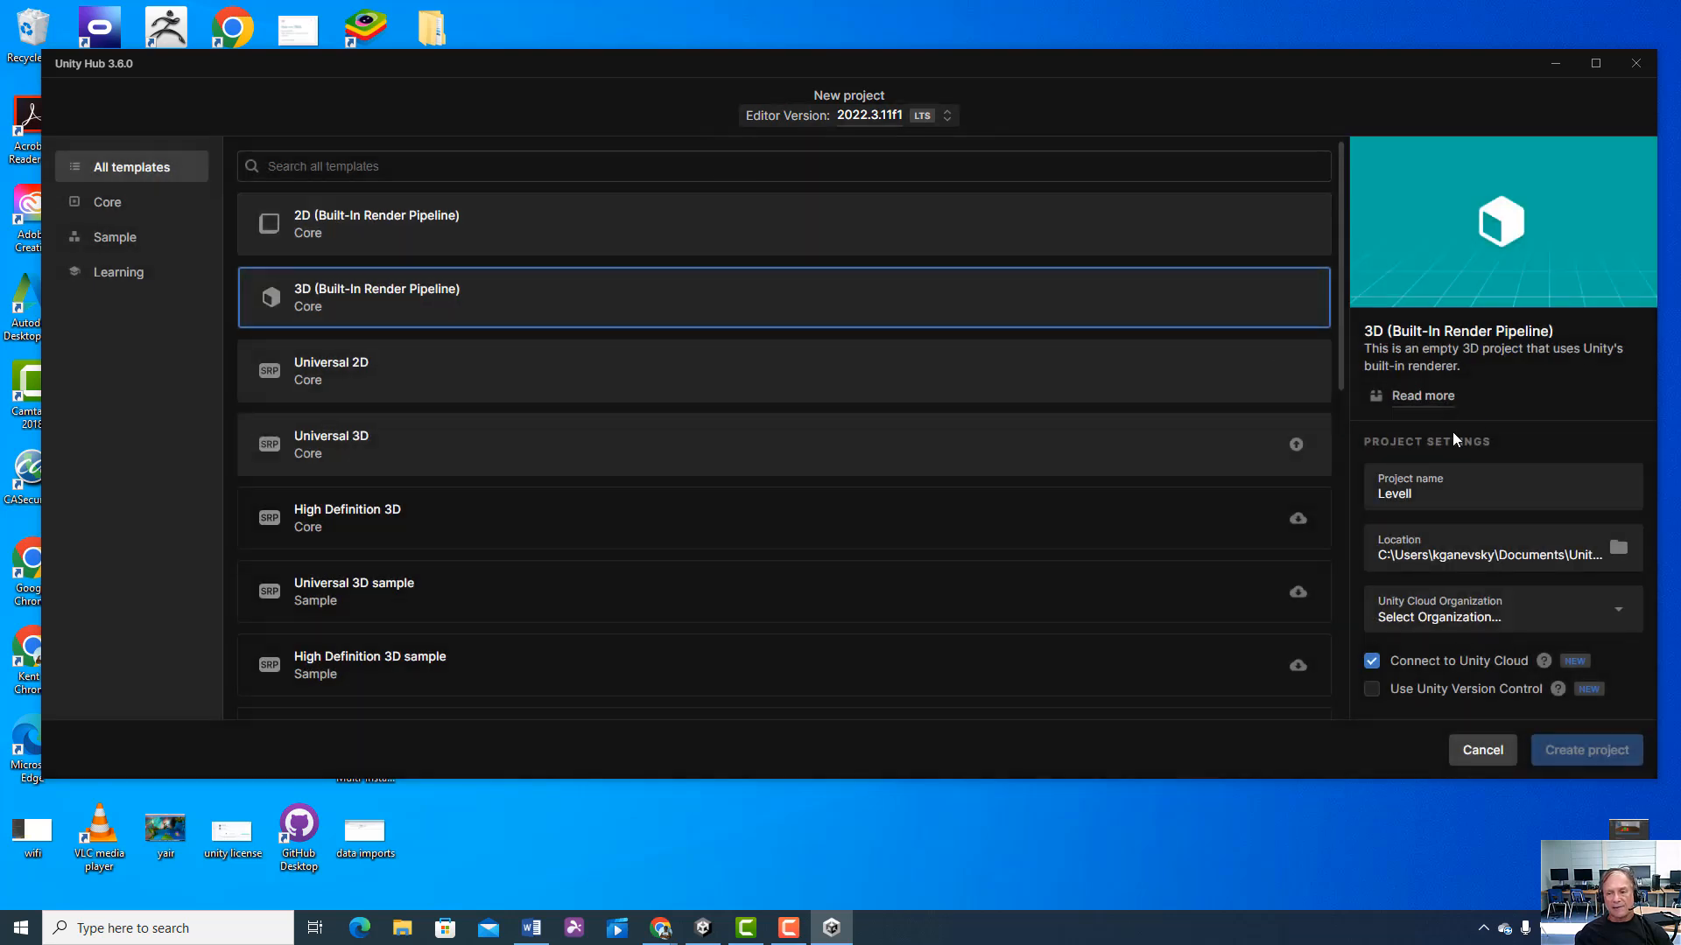
- Set the new project's location to the Unity 2024-5 folder inside Documents
left_click(1618, 549)
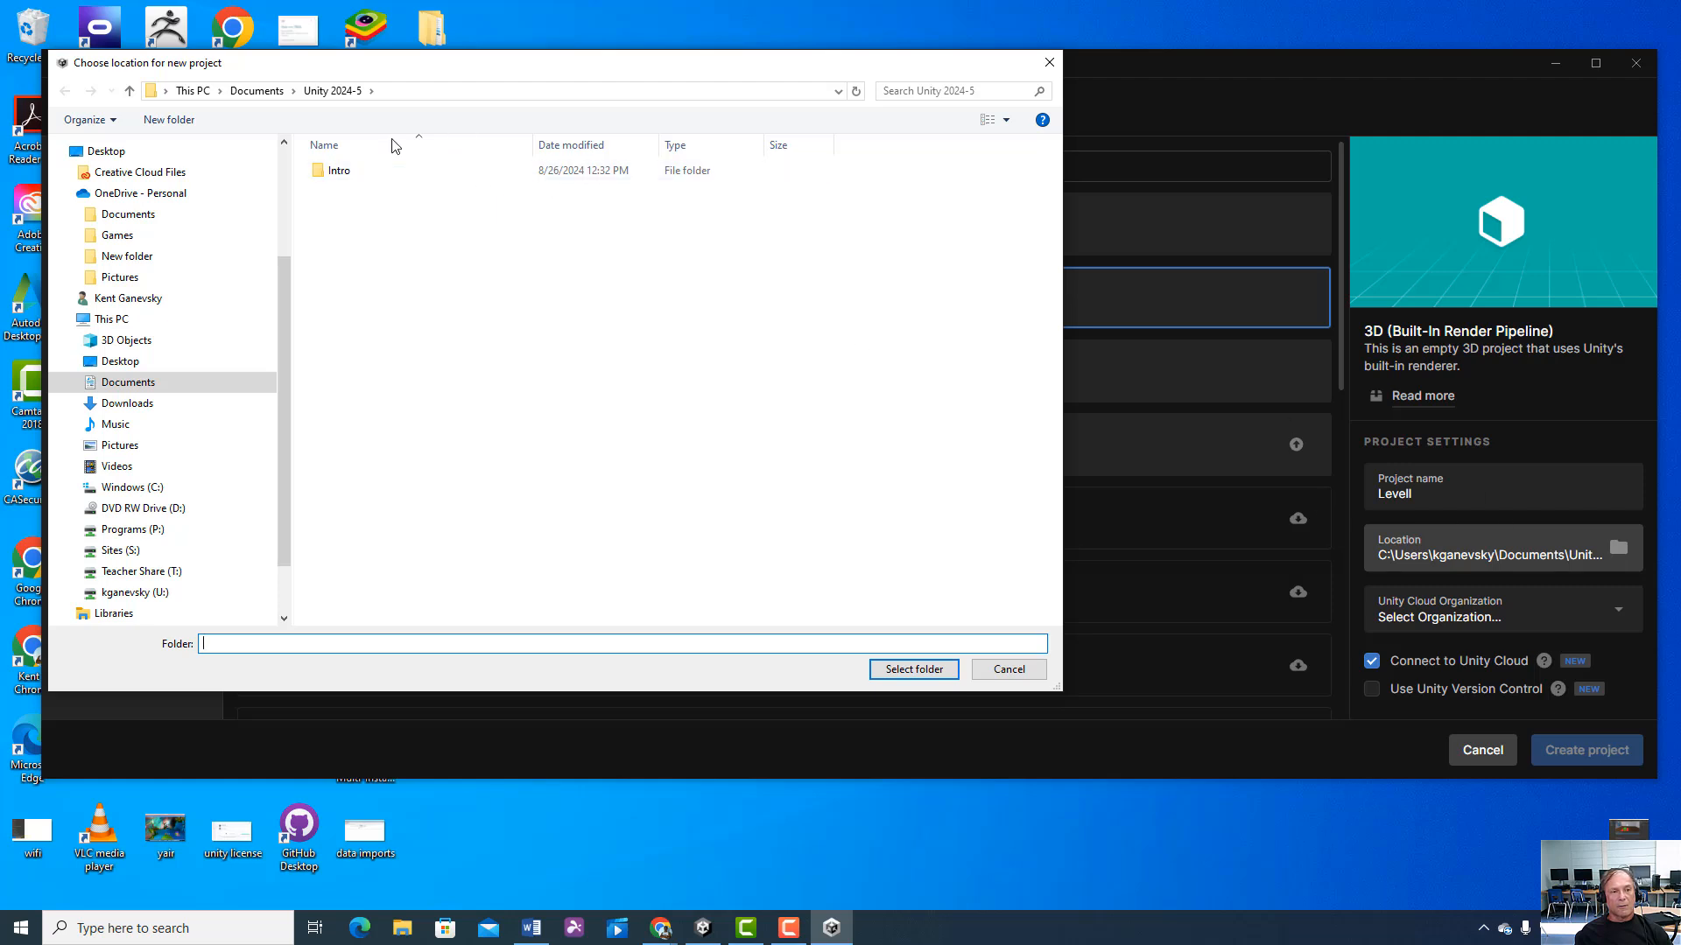
left_click(64, 321)
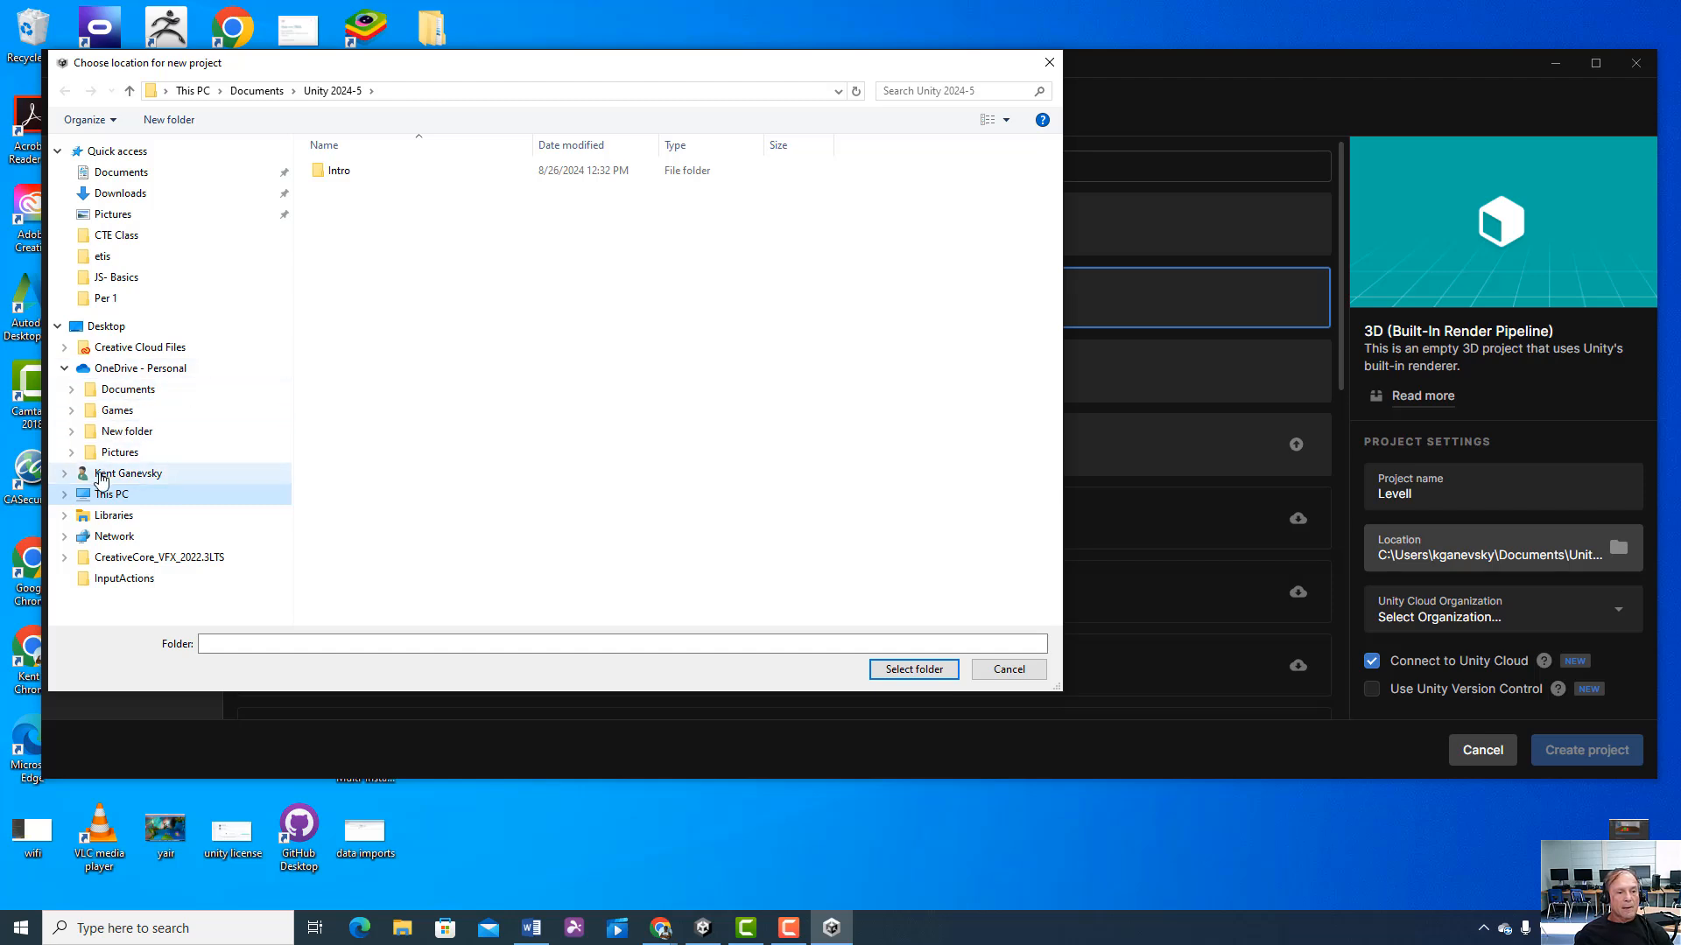
left_click(65, 495)
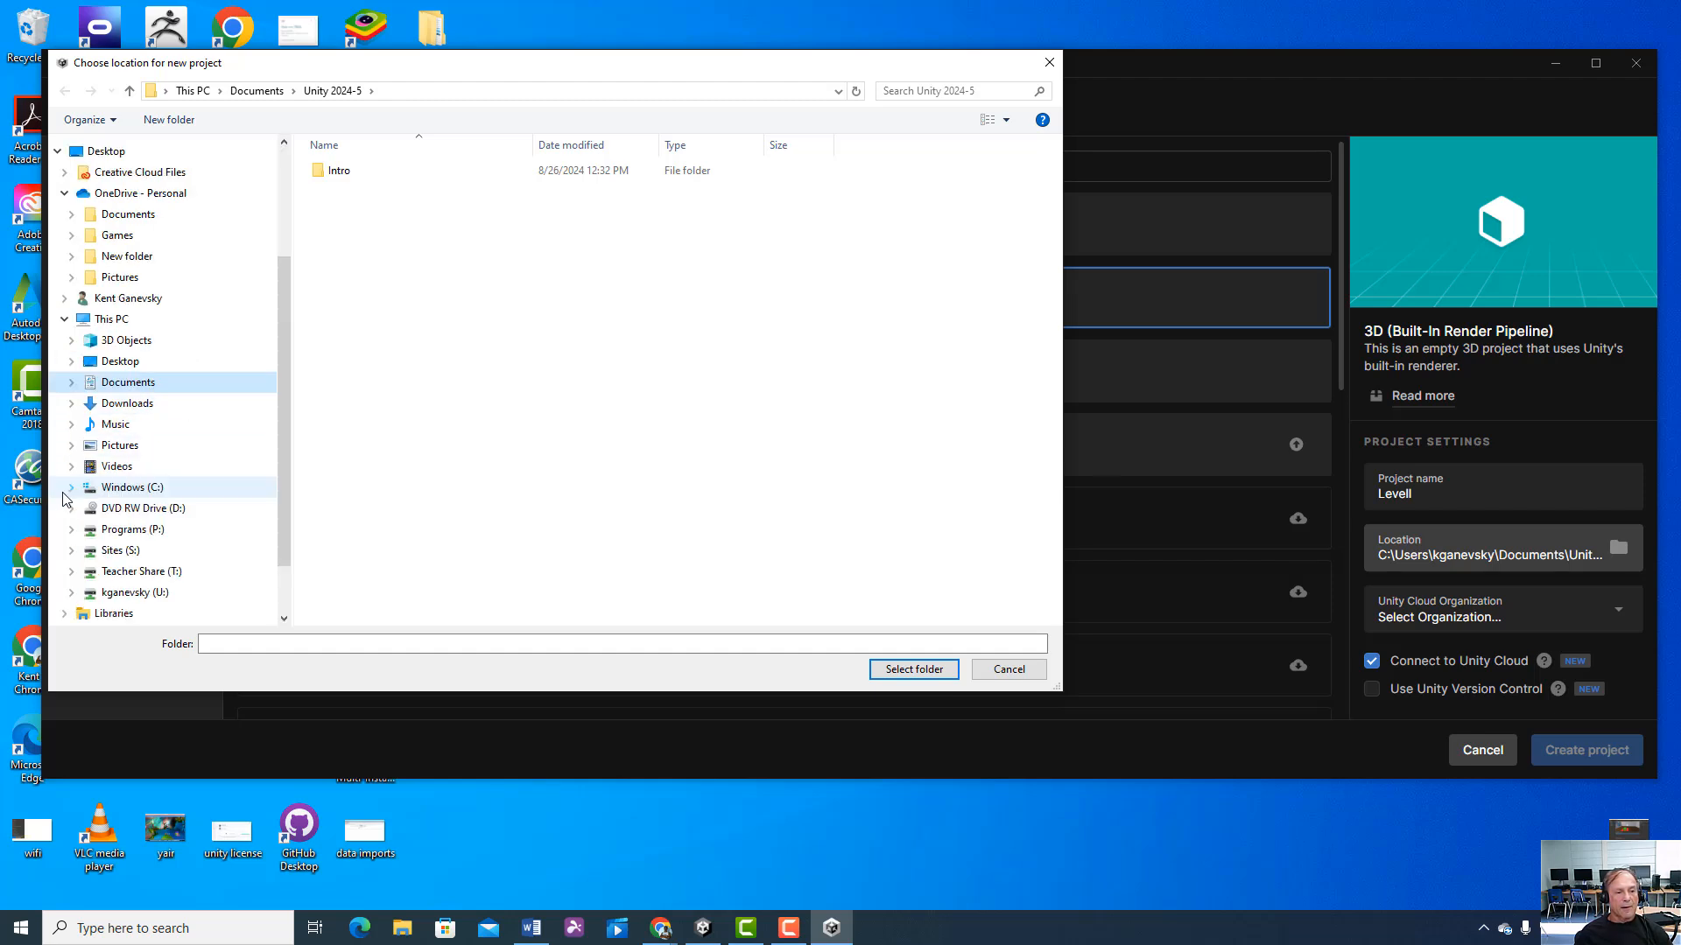
left_click(156, 385)
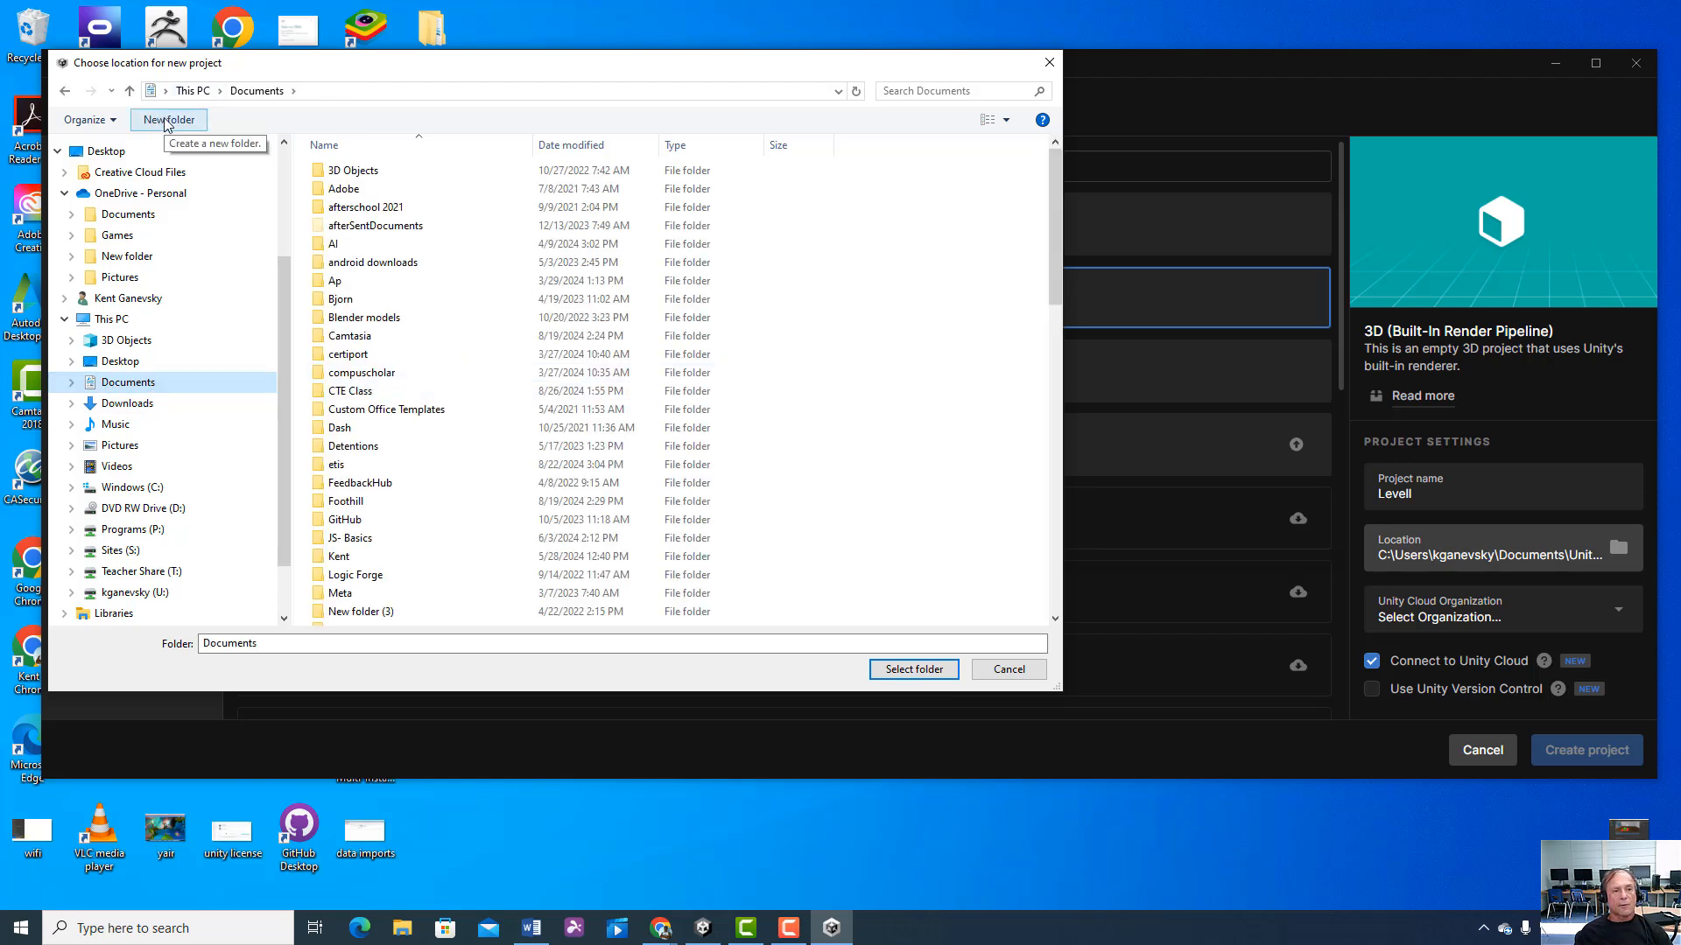
scroll(682, 451, "down", 4)
scroll(682, 451, "down", 5)
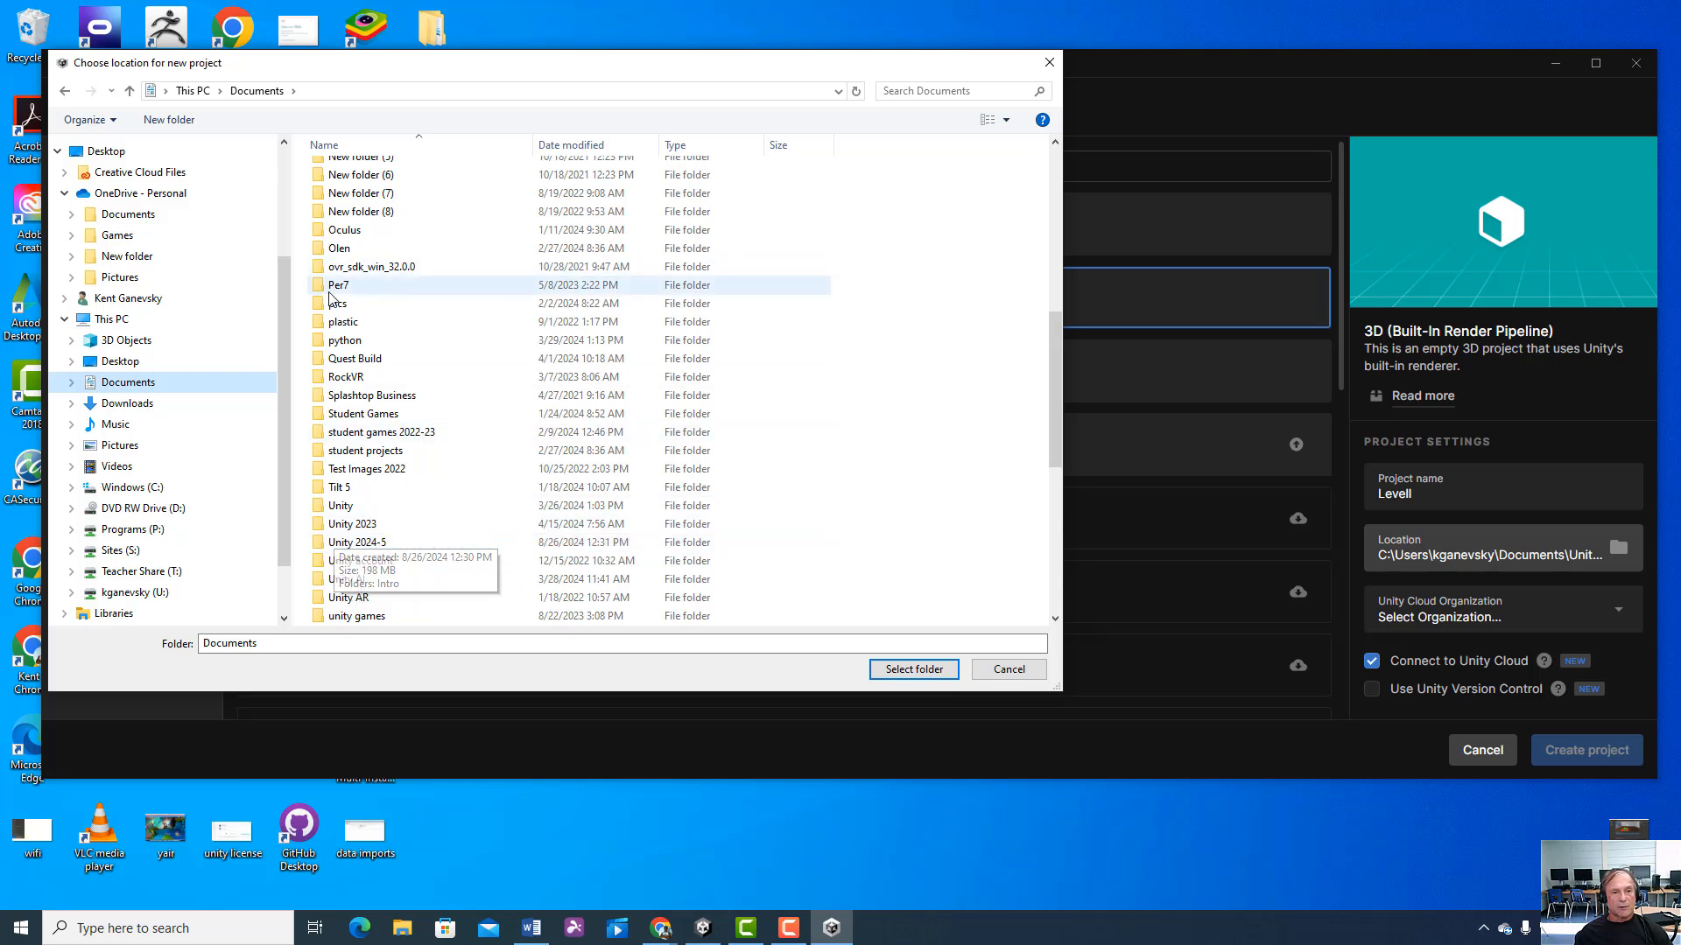
left_click(348, 545)
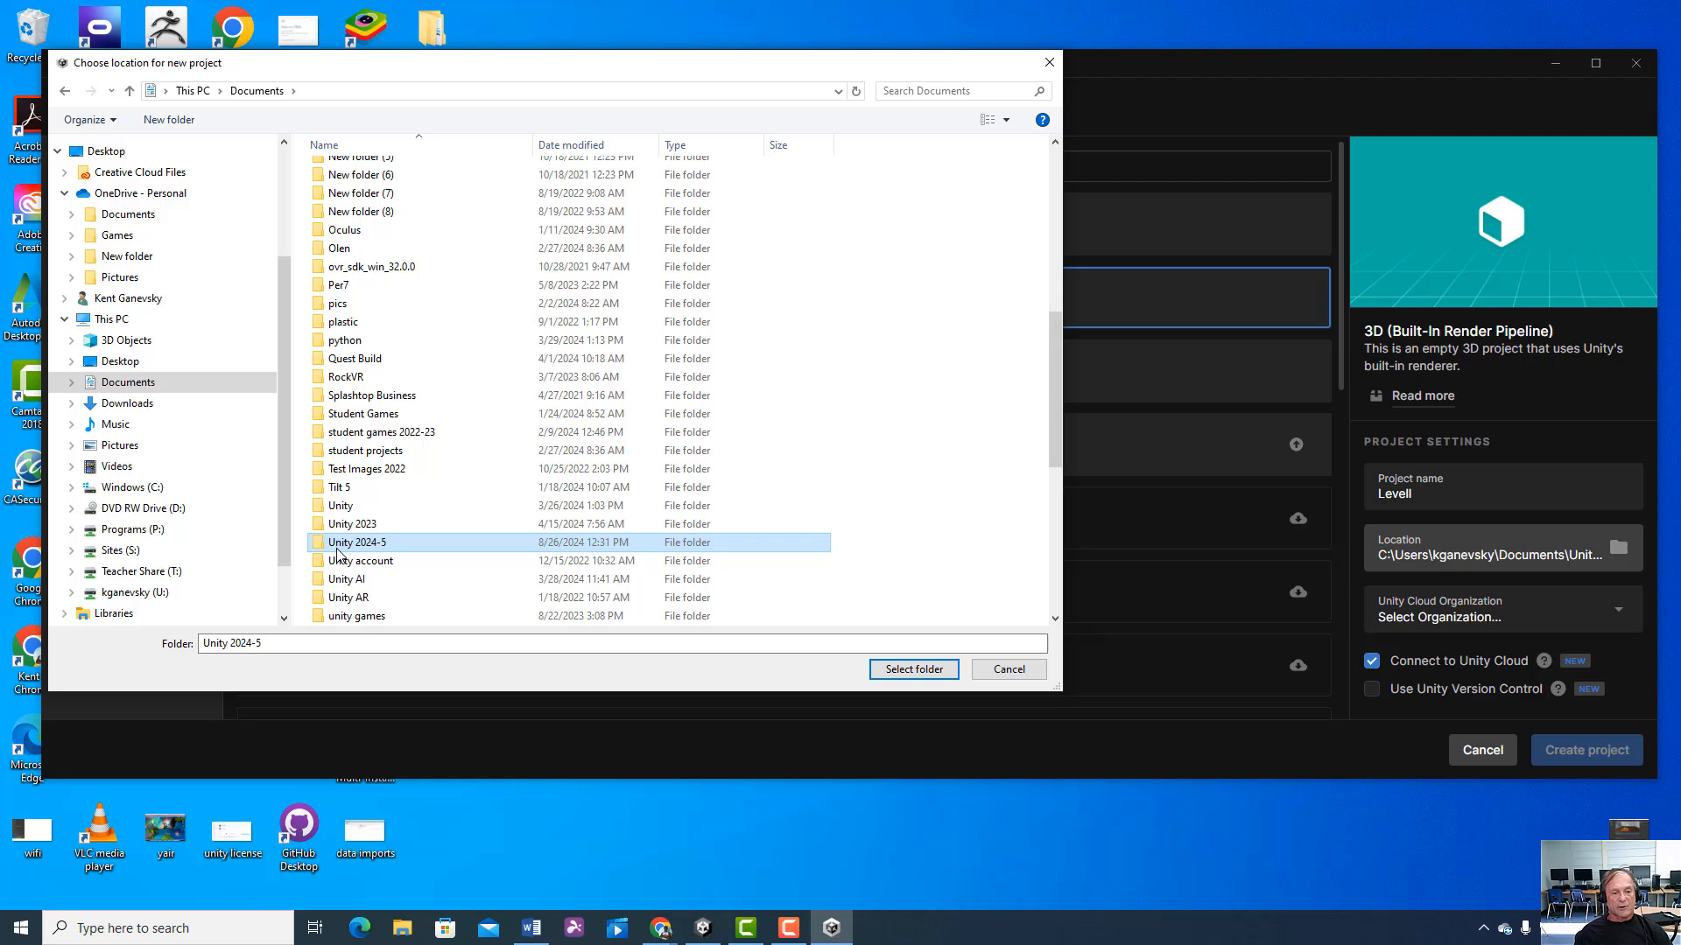
left_click(930, 669)
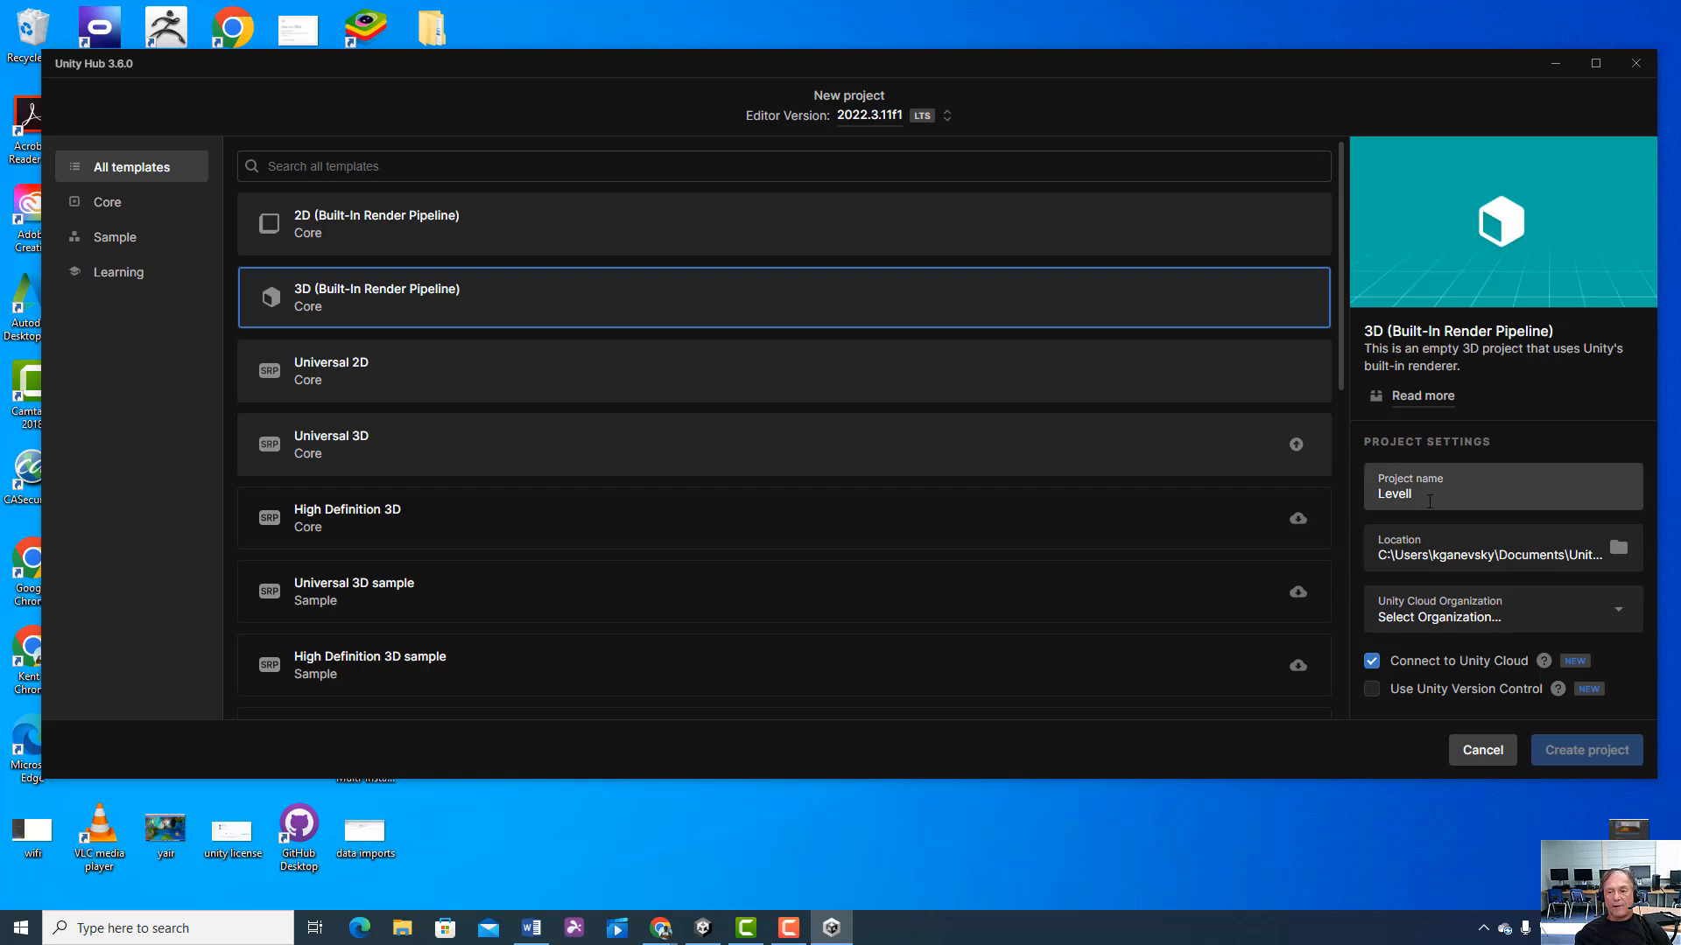
- Cancel the new project setup and switch to the Unity editor window with the Intro project
left_click_drag(1437, 495, 1311, 489)
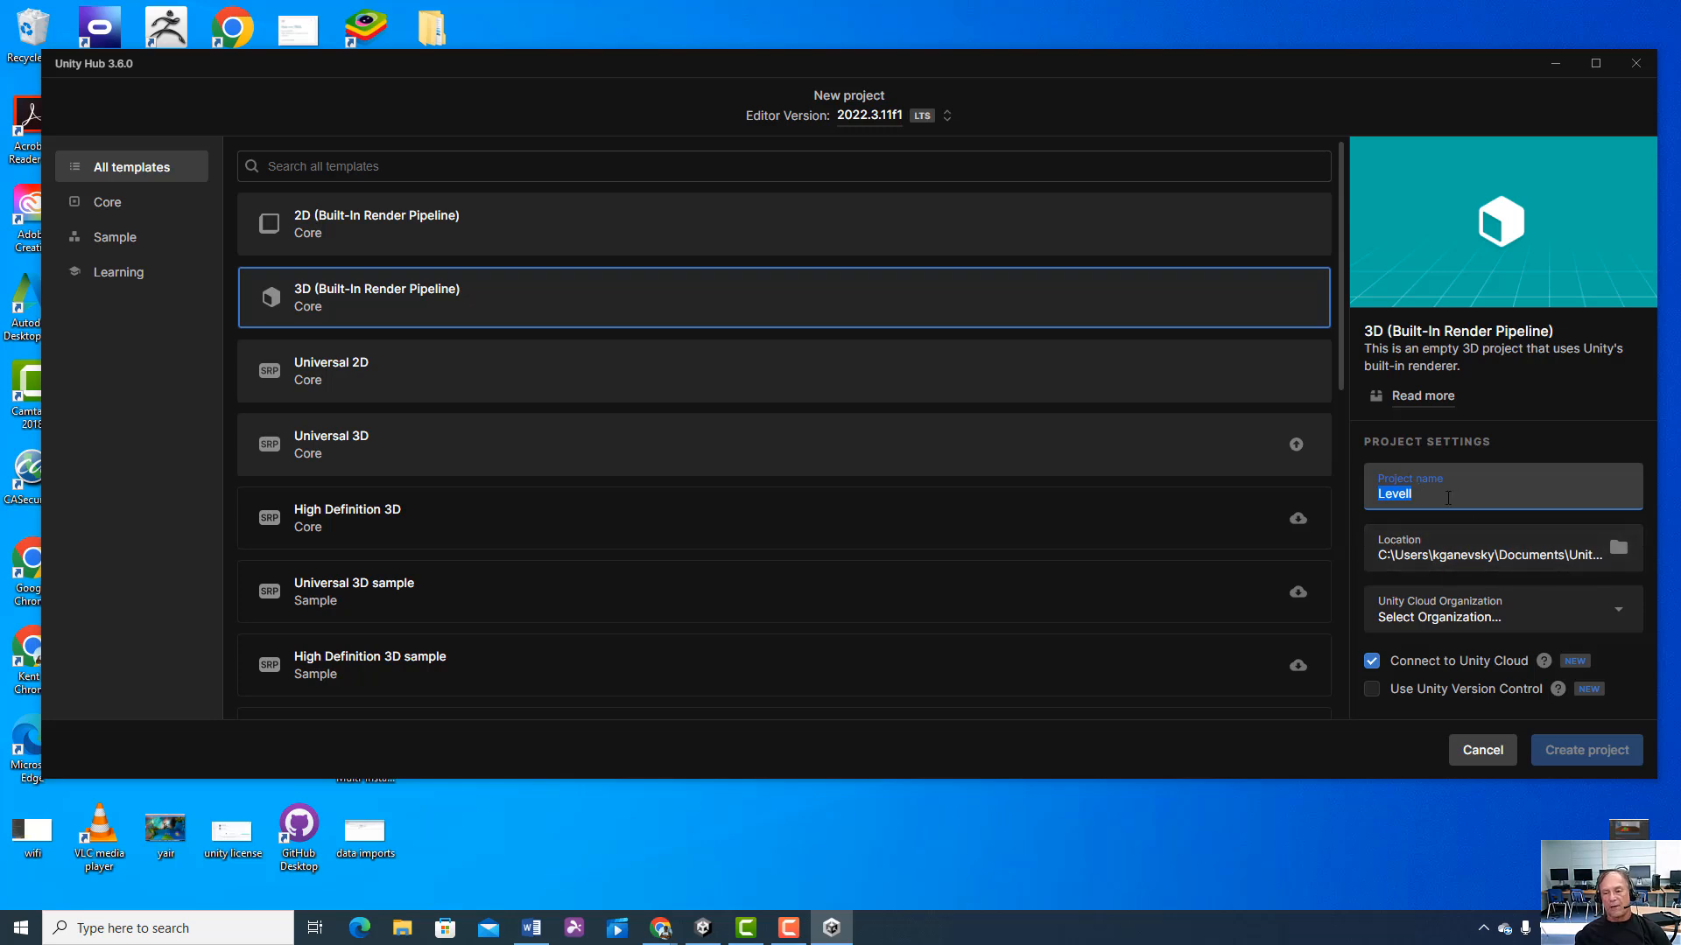
left_click(1485, 754)
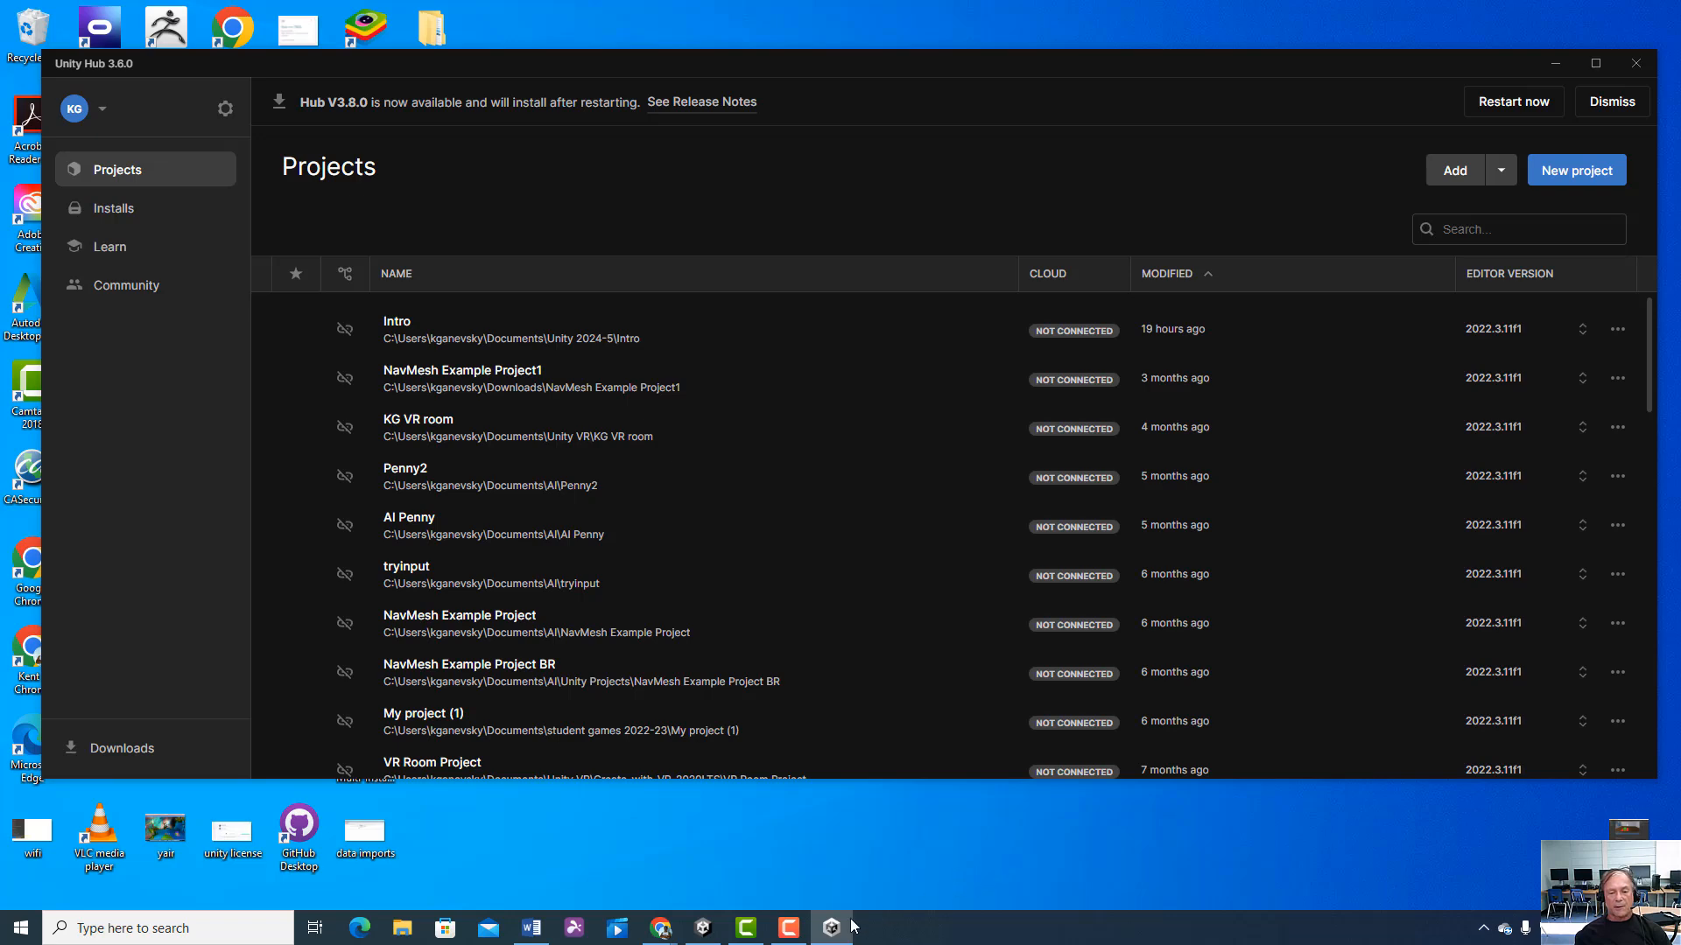
left_click(703, 928)
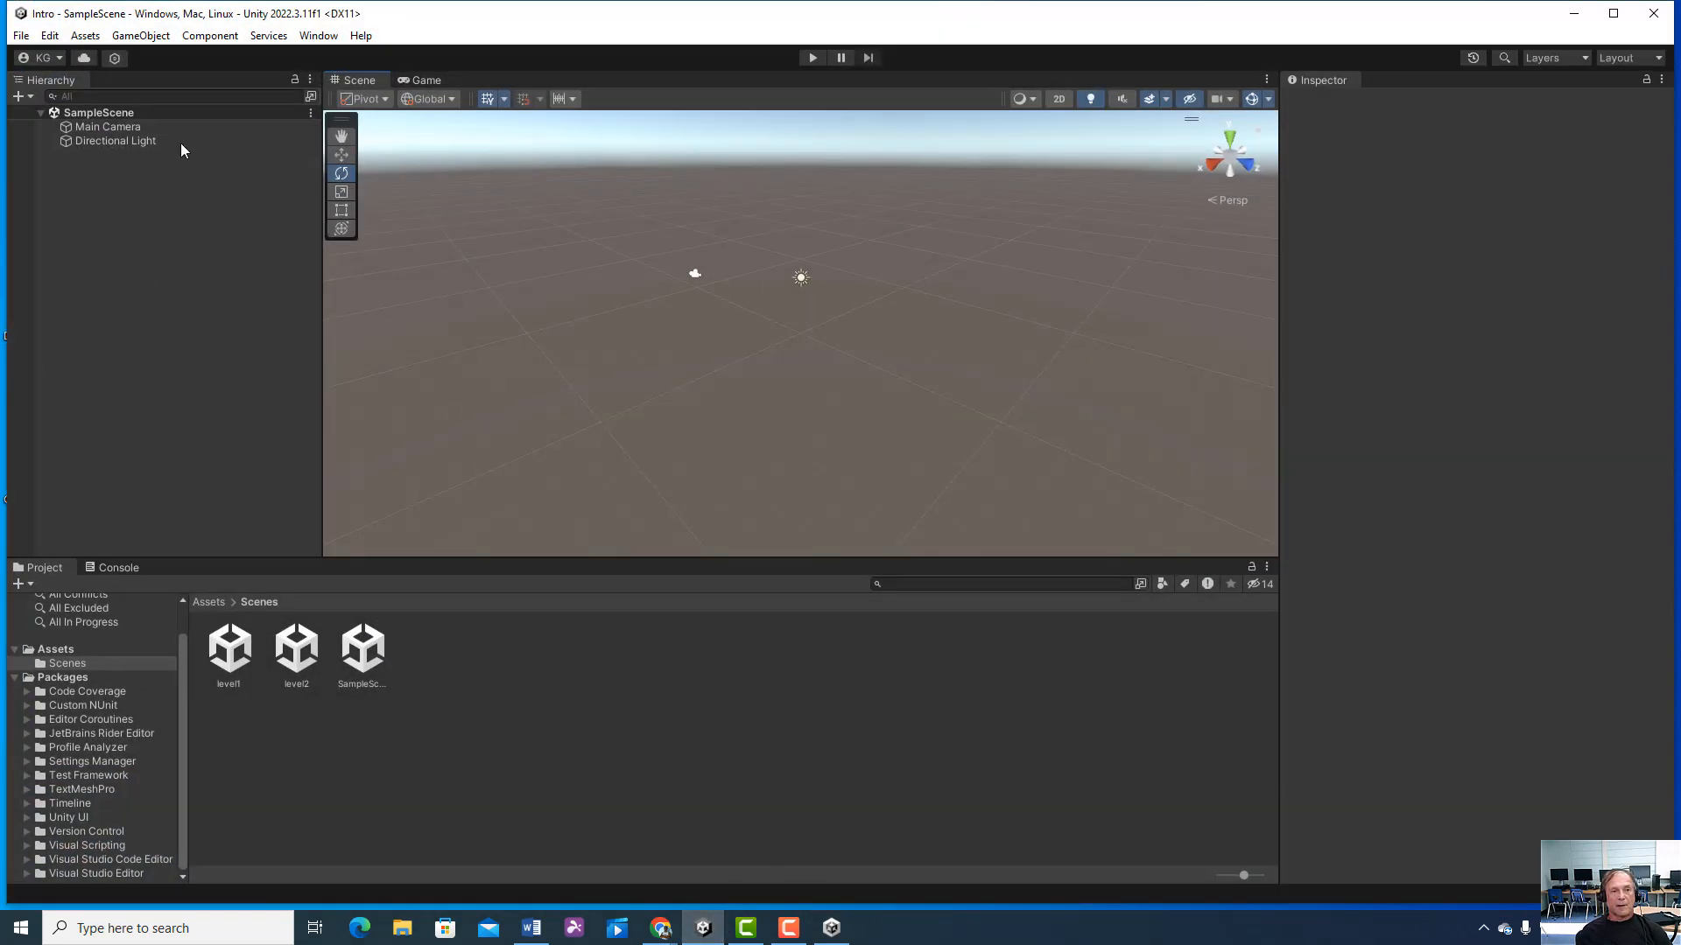
- Compare the Scene and Game views and inspect the Main Camera and Directional Light in SampleScene
left_click(426, 80)
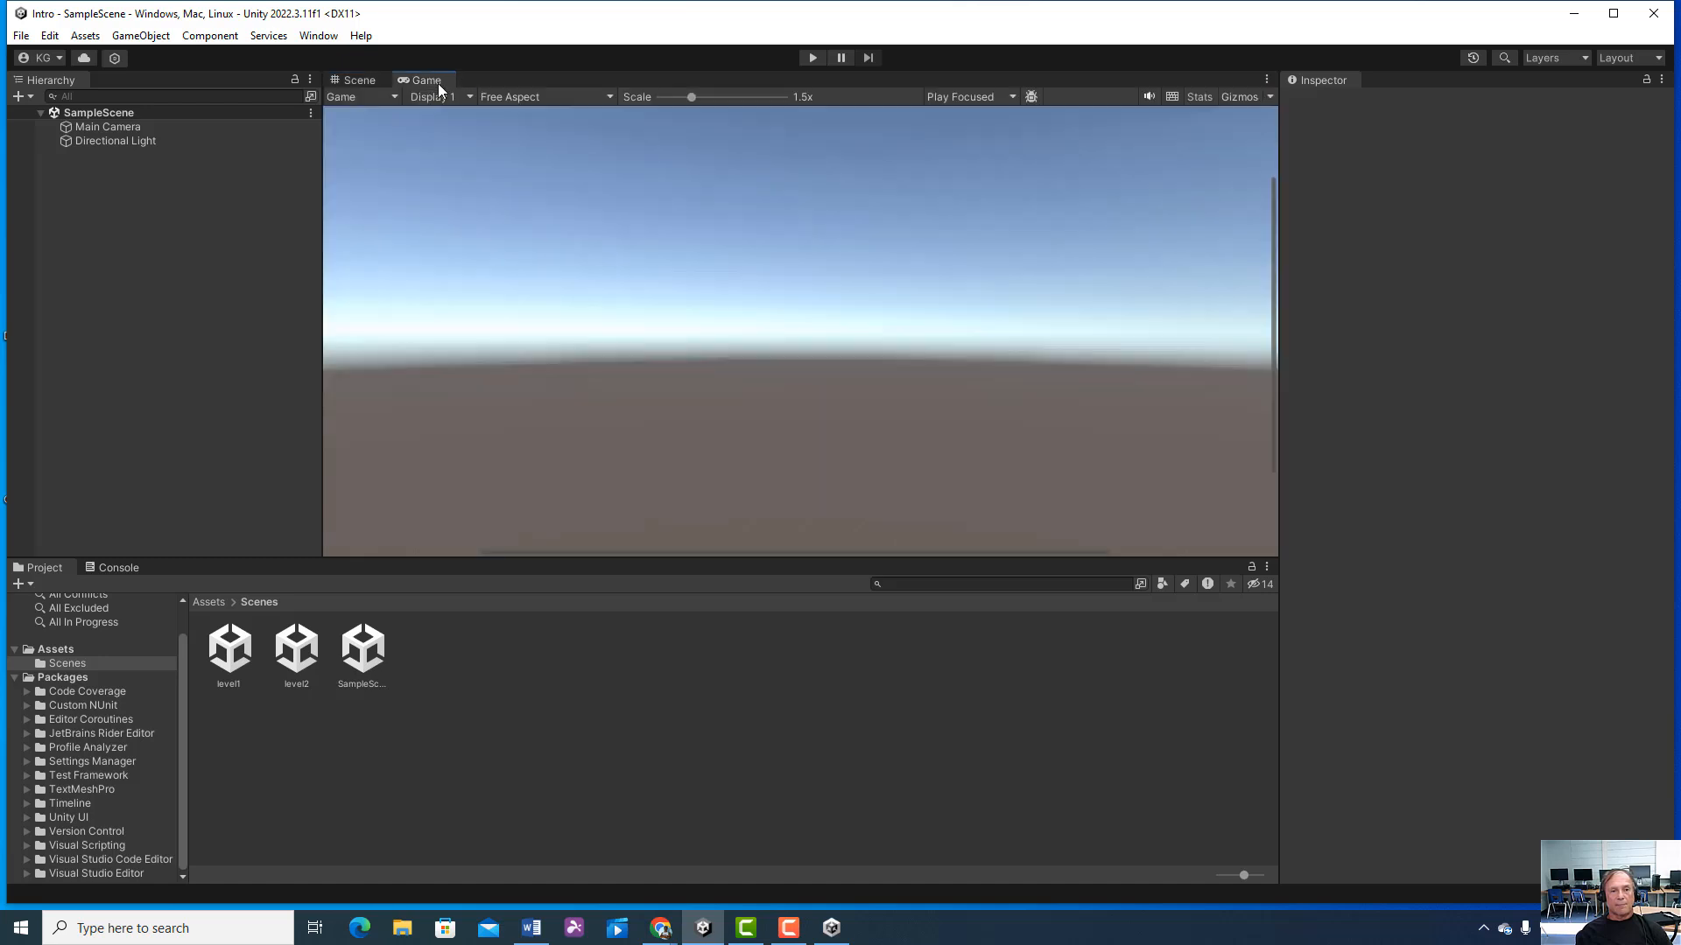
left_click(357, 80)
left_click(426, 81)
left_click(351, 82)
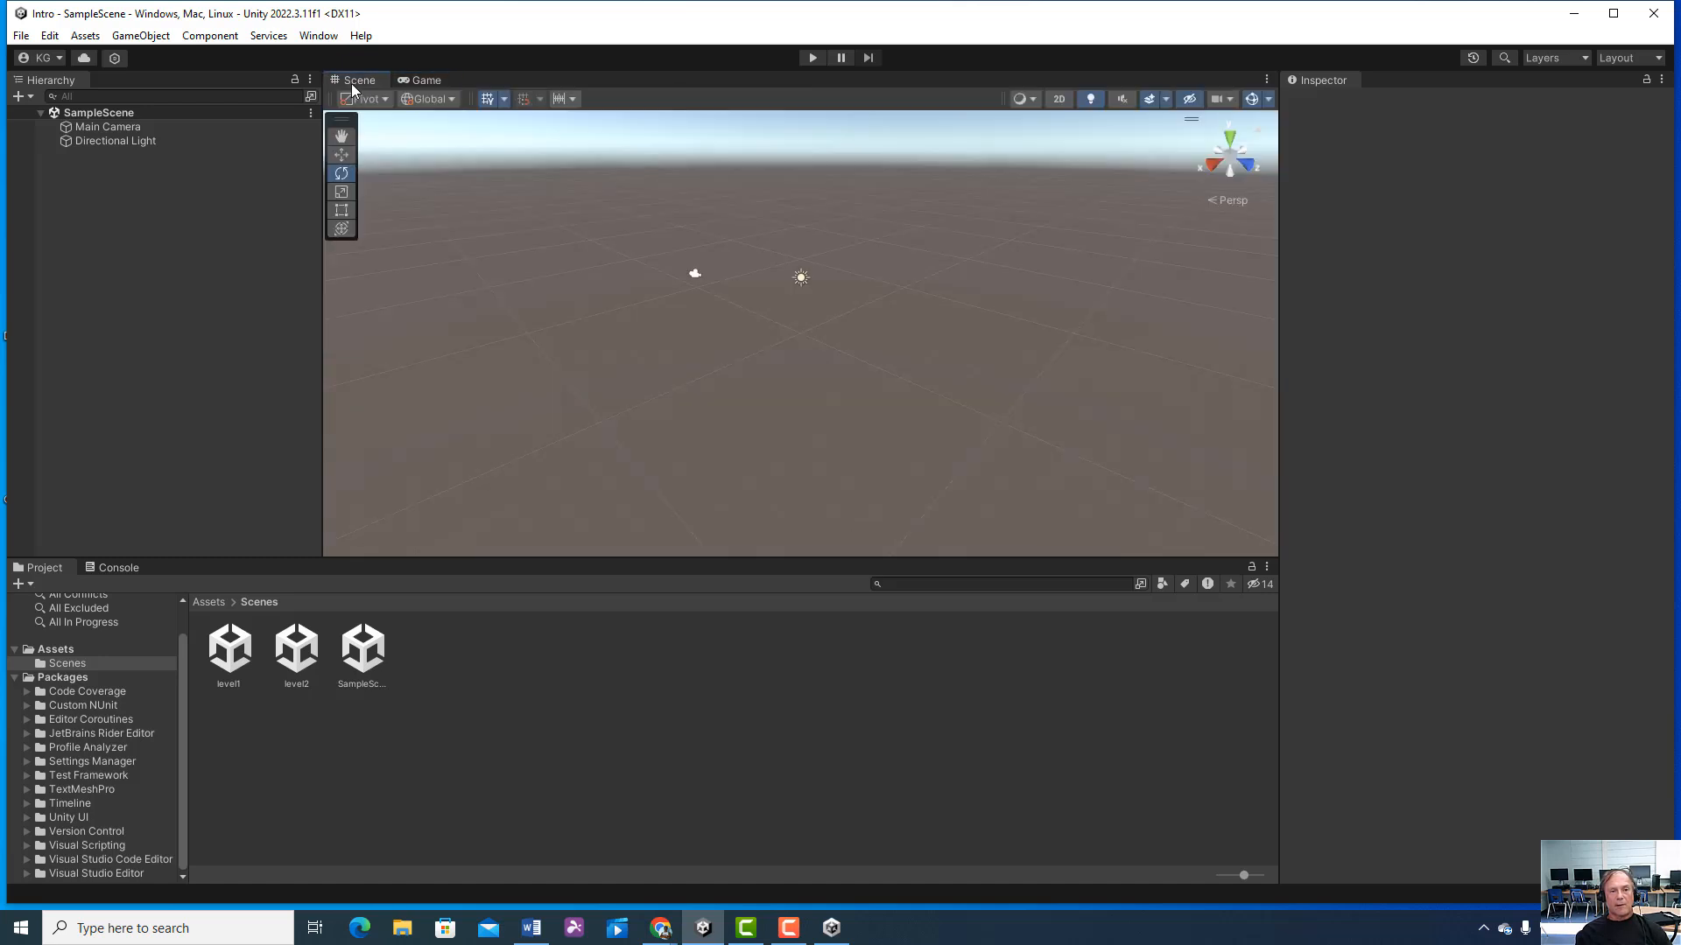
left_click(143, 129)
left_click(145, 140)
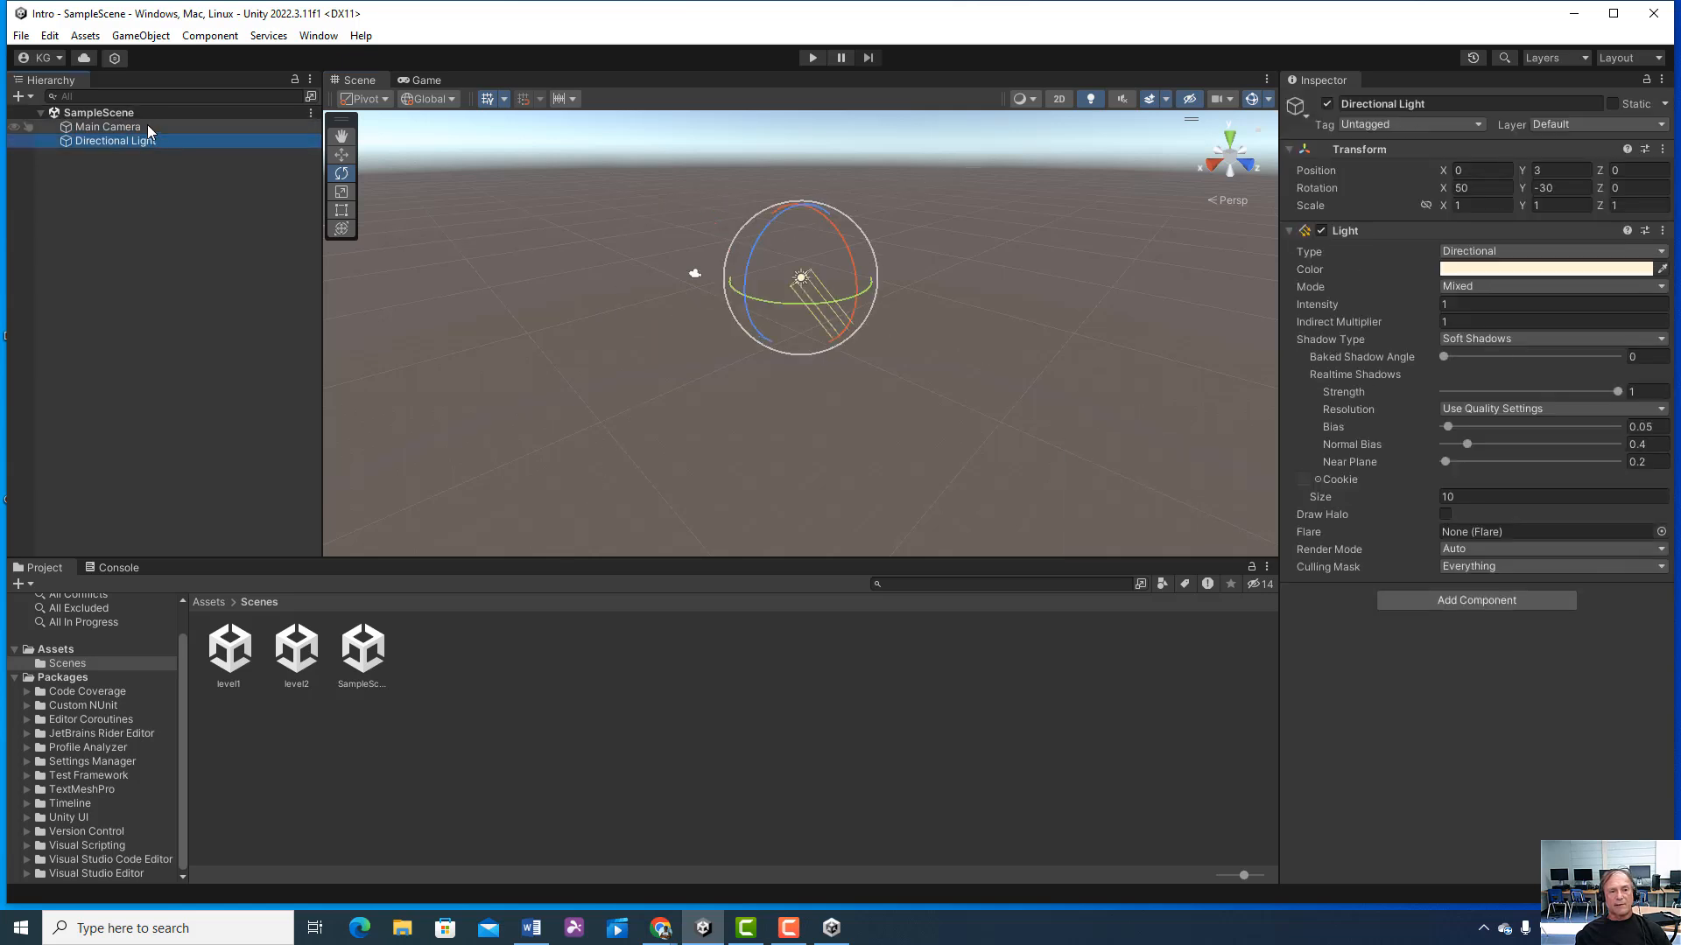
left_click(147, 126)
left_click(144, 139)
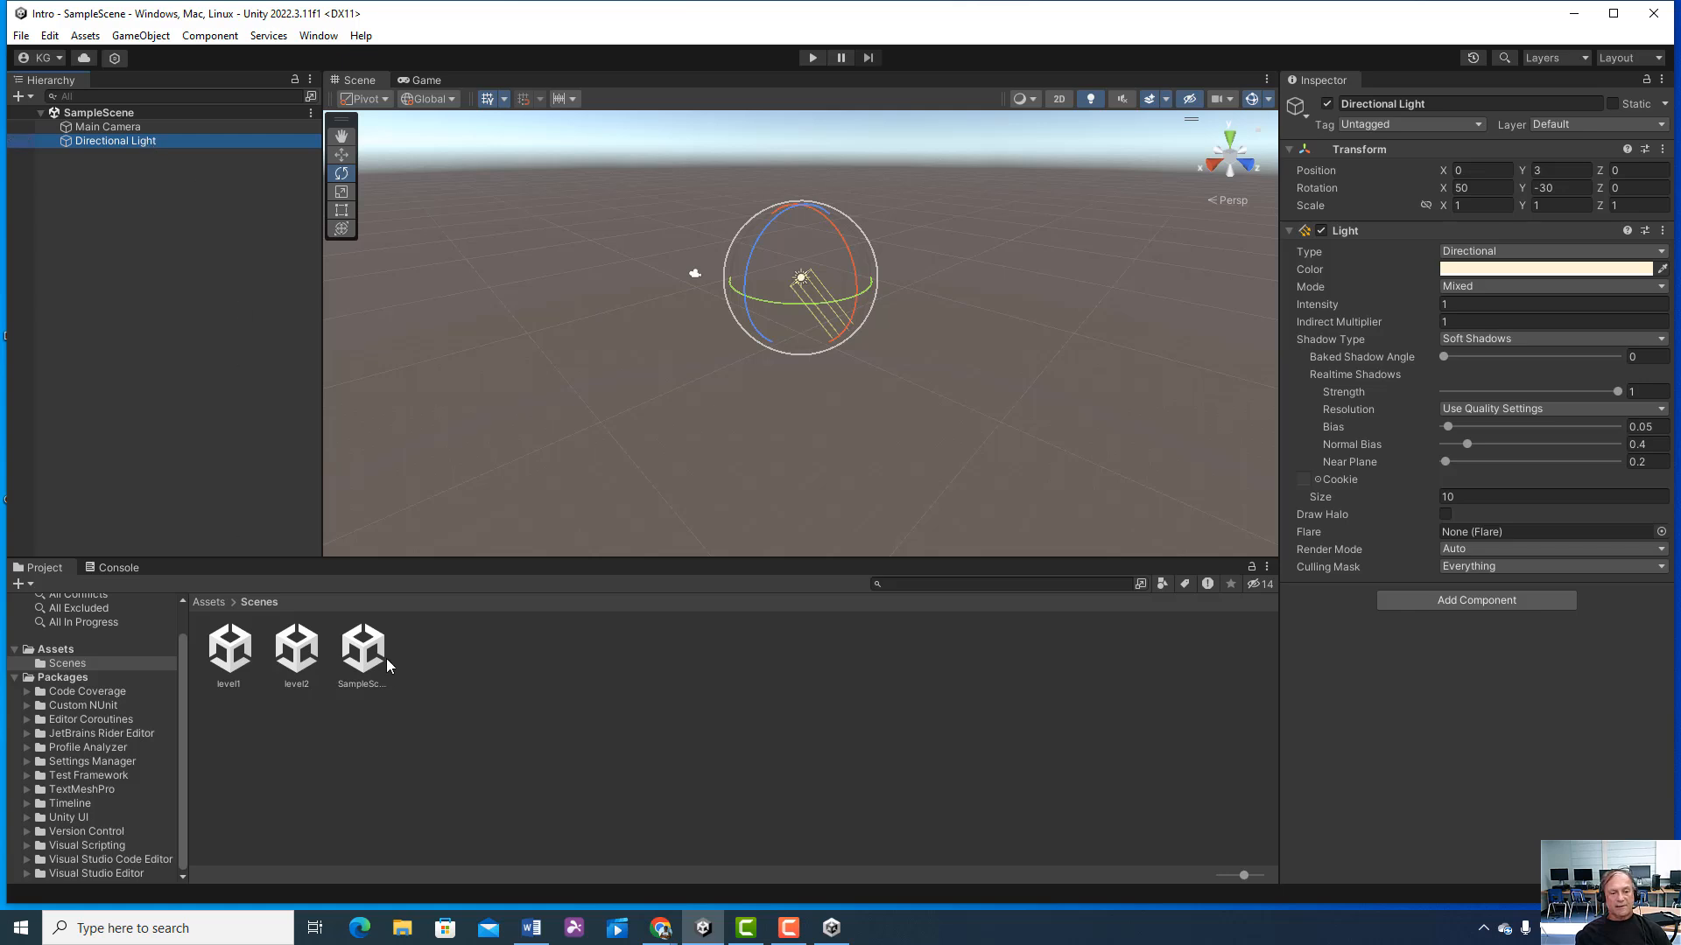
- Open the level1 scene to view it, followed by the level2 scene, from the project's Scenes folder
double_click(231, 663)
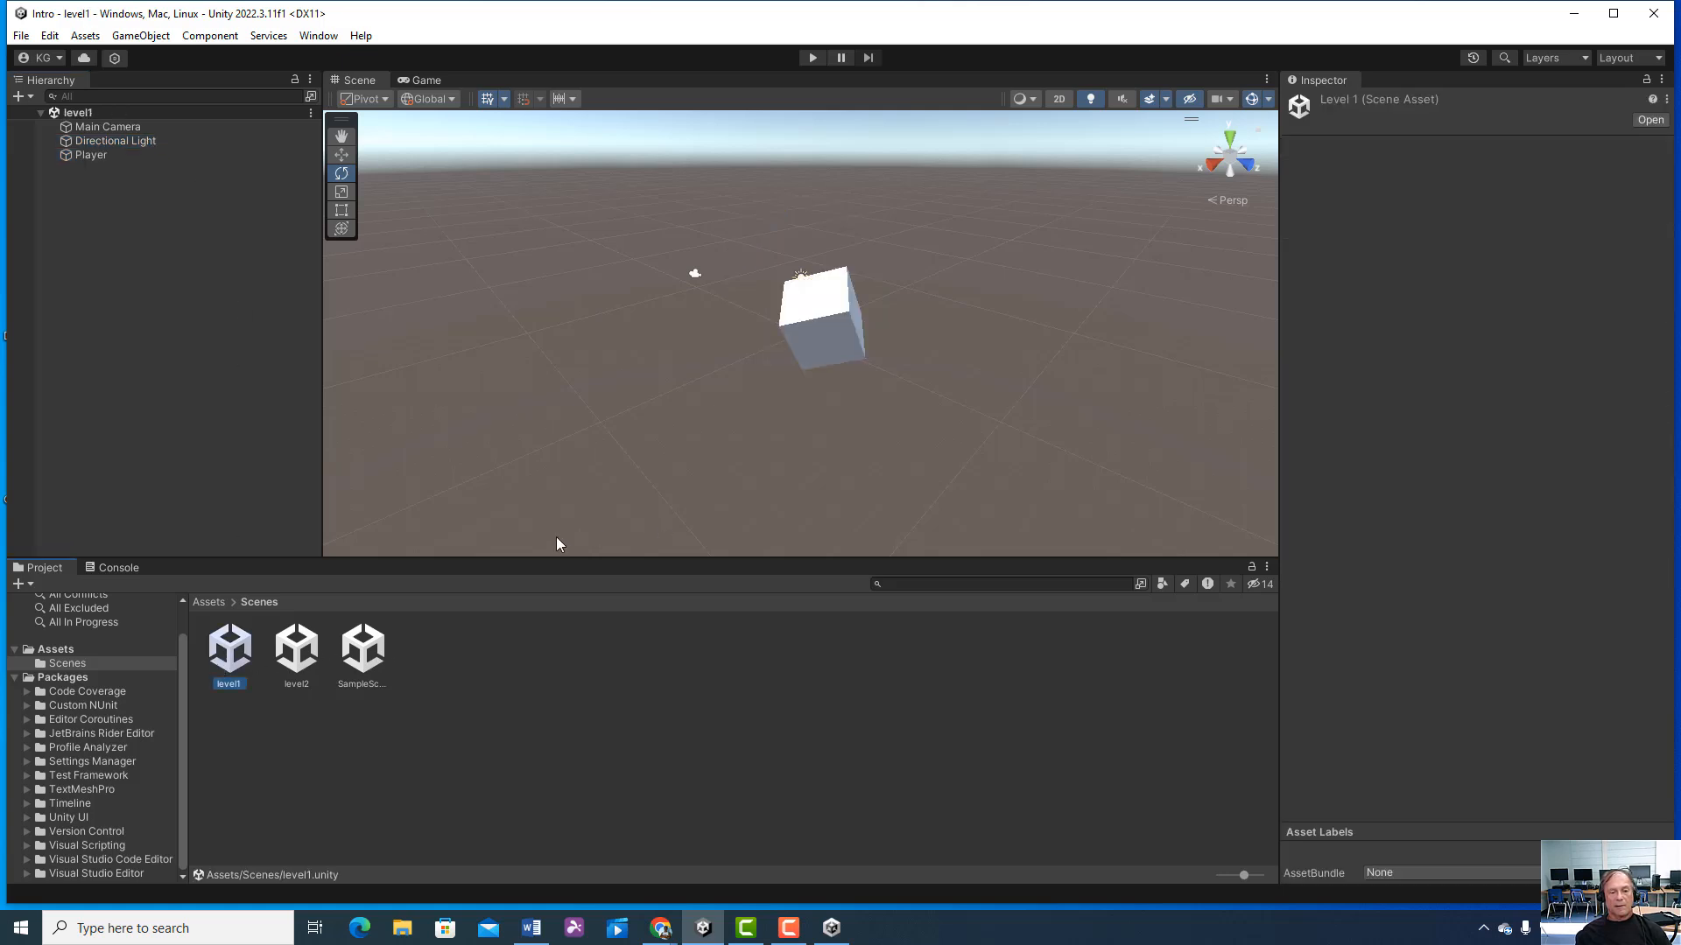
double_click(299, 652)
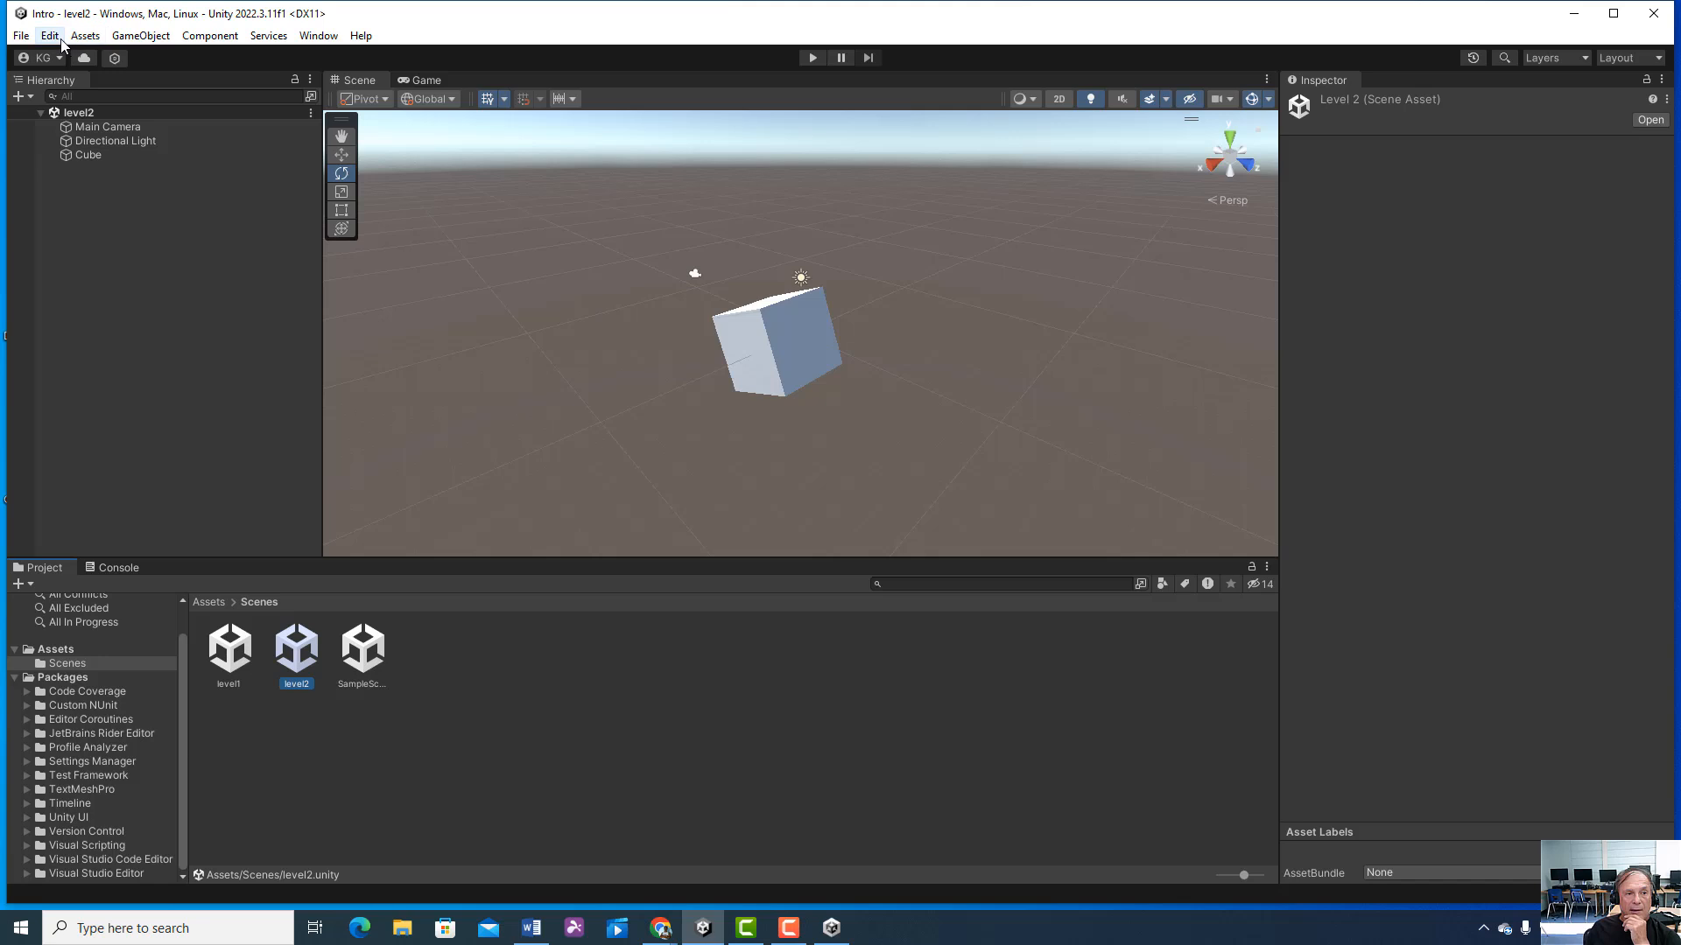
- Create a folder named "materials" in the project's Assets folder
left_click(206, 601)
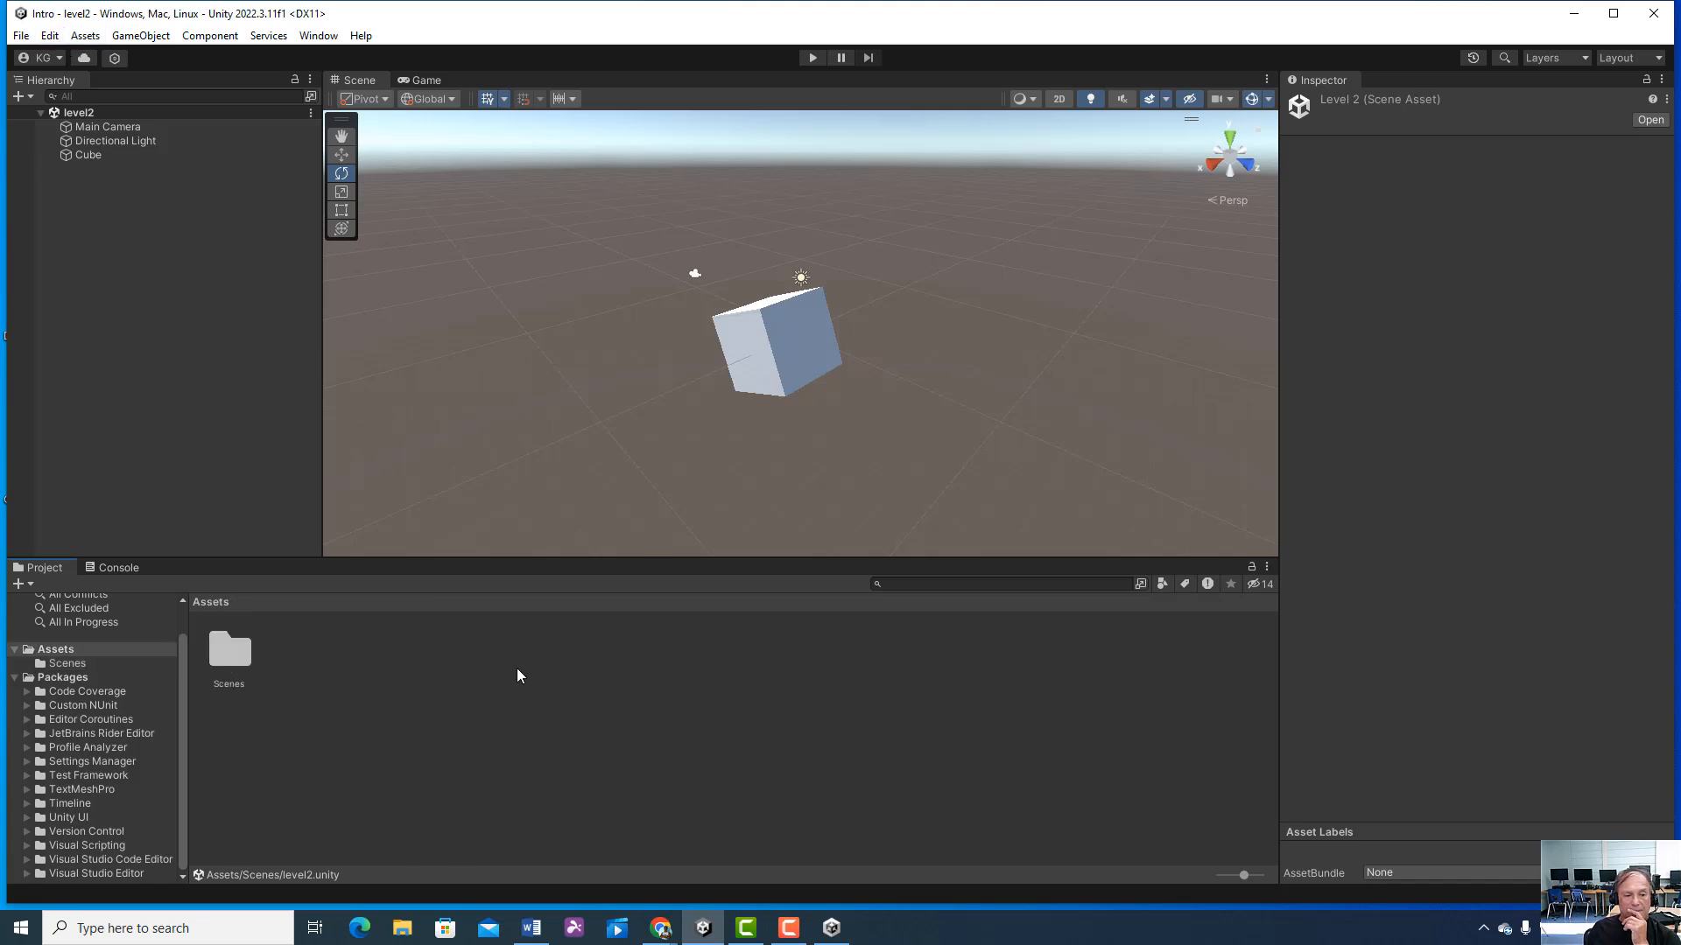
right_click(390, 675)
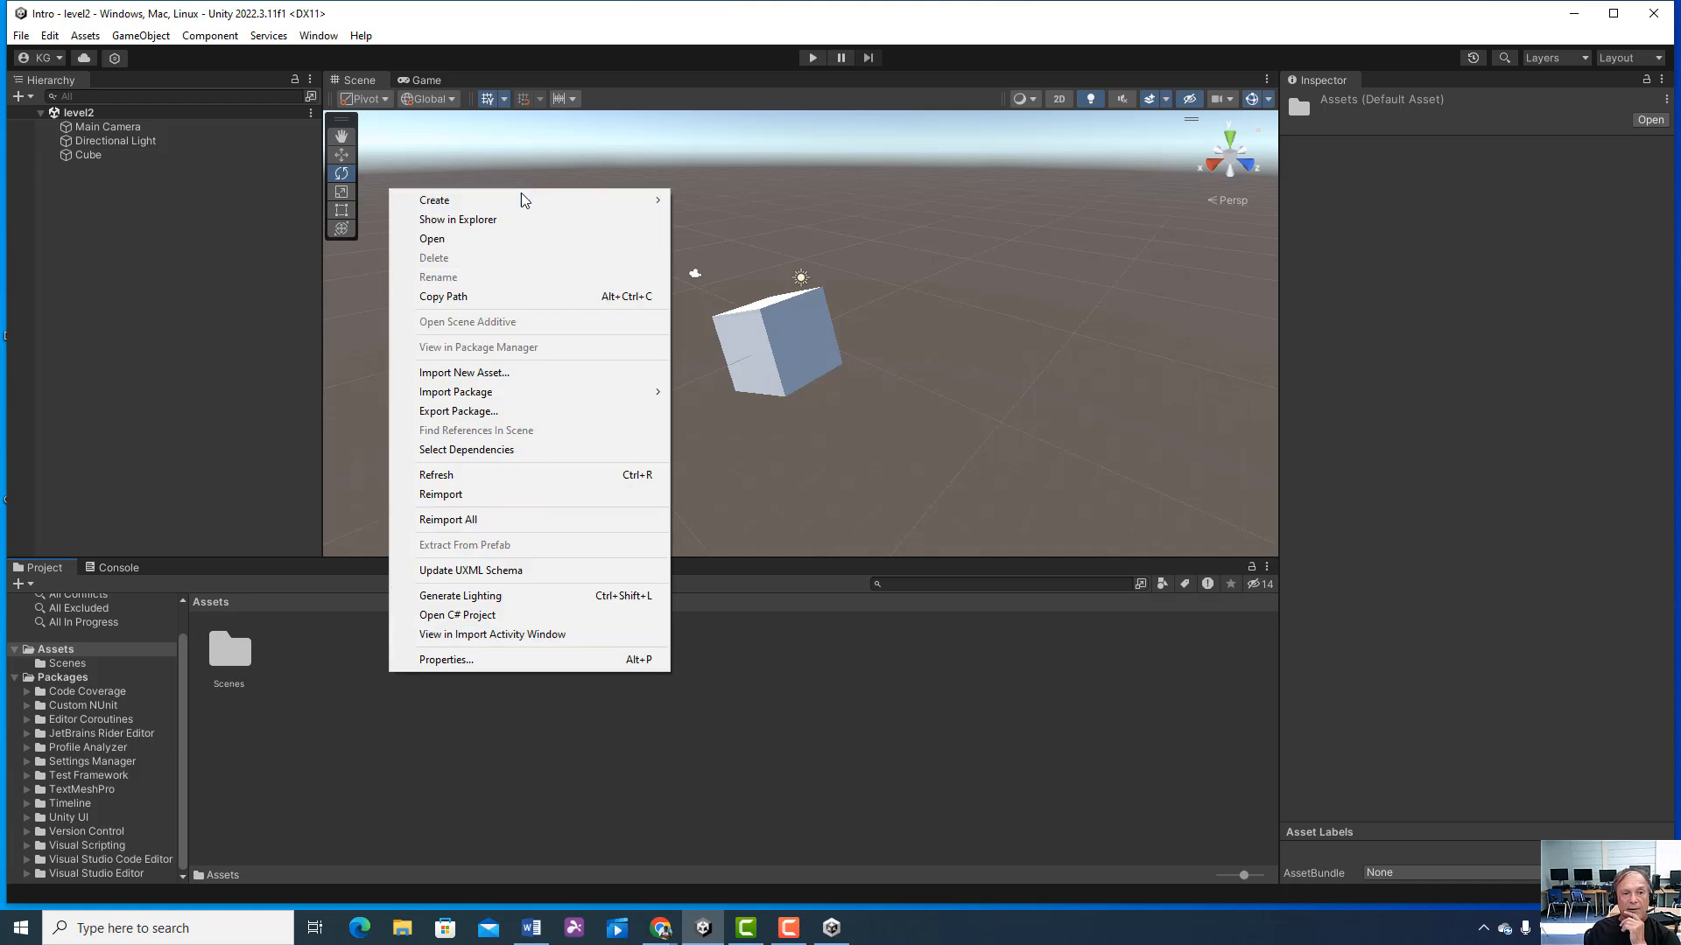
mouse_move(523, 201)
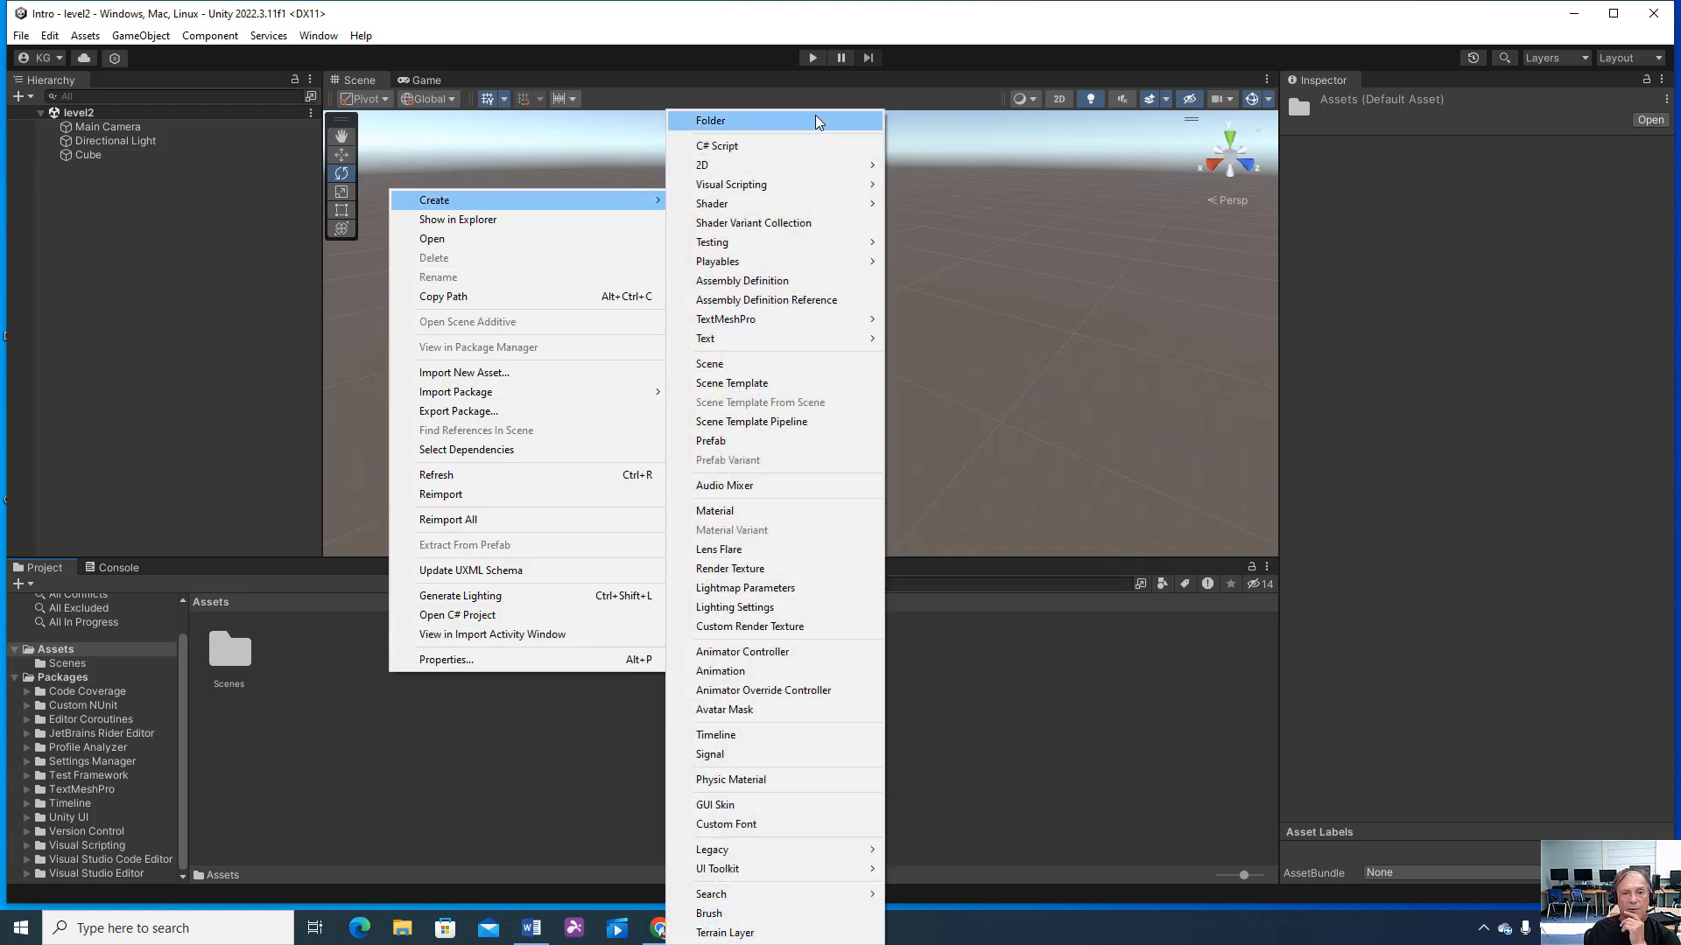
left_click(816, 119)
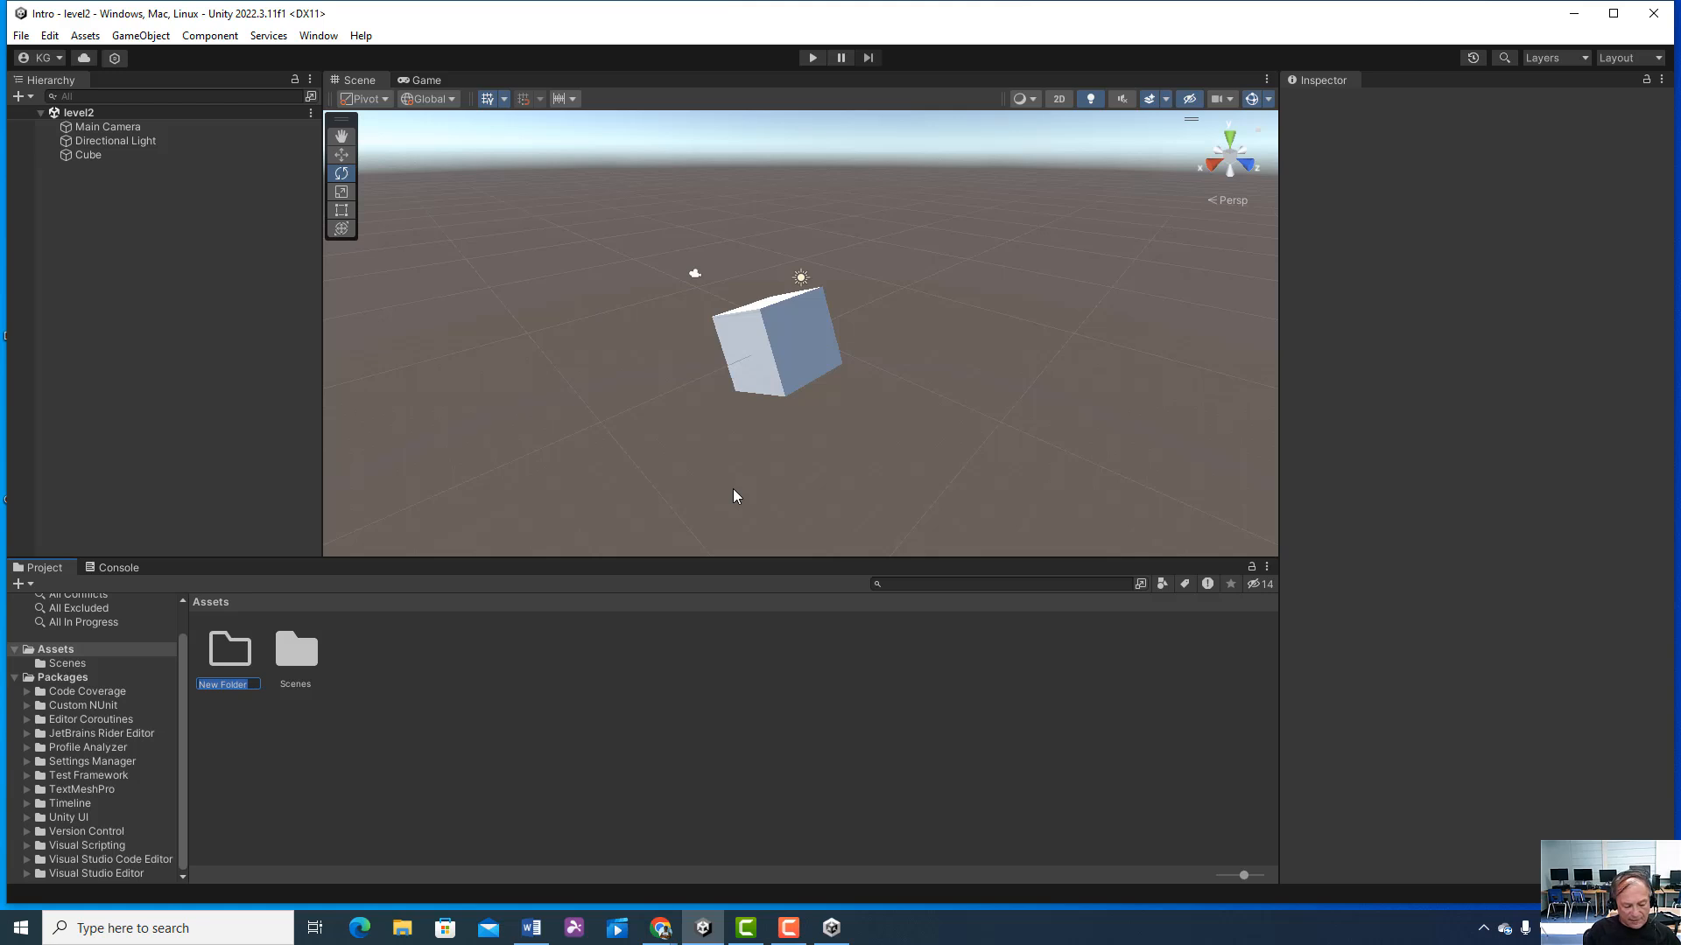
type("materials")
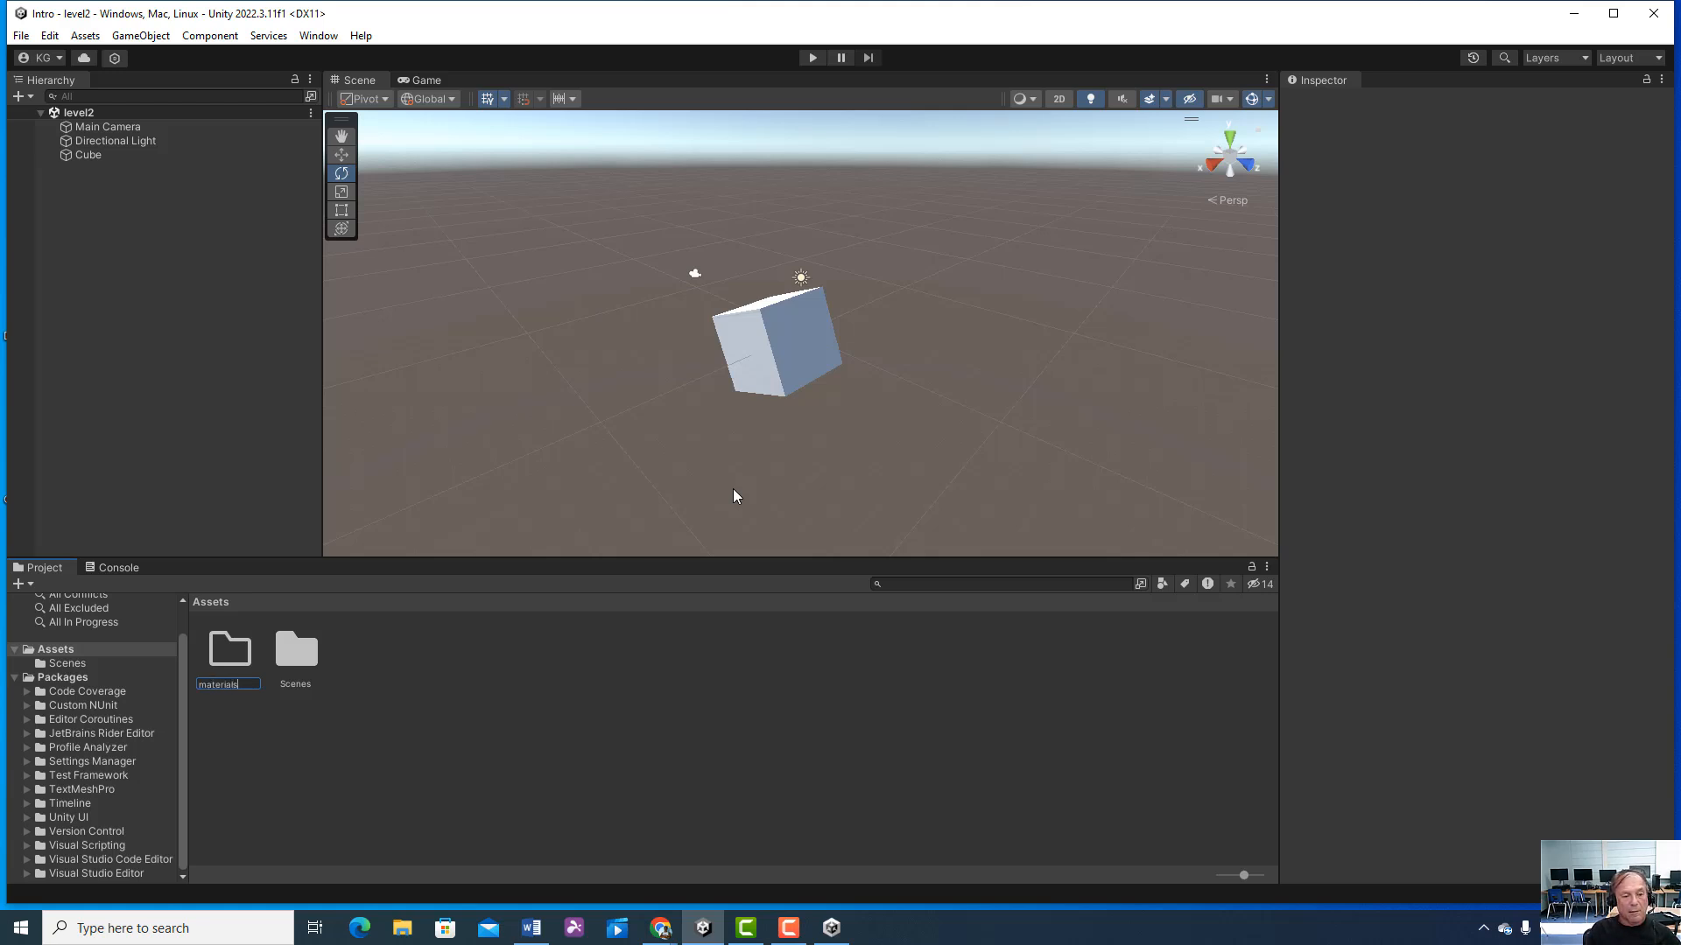
key("Return")
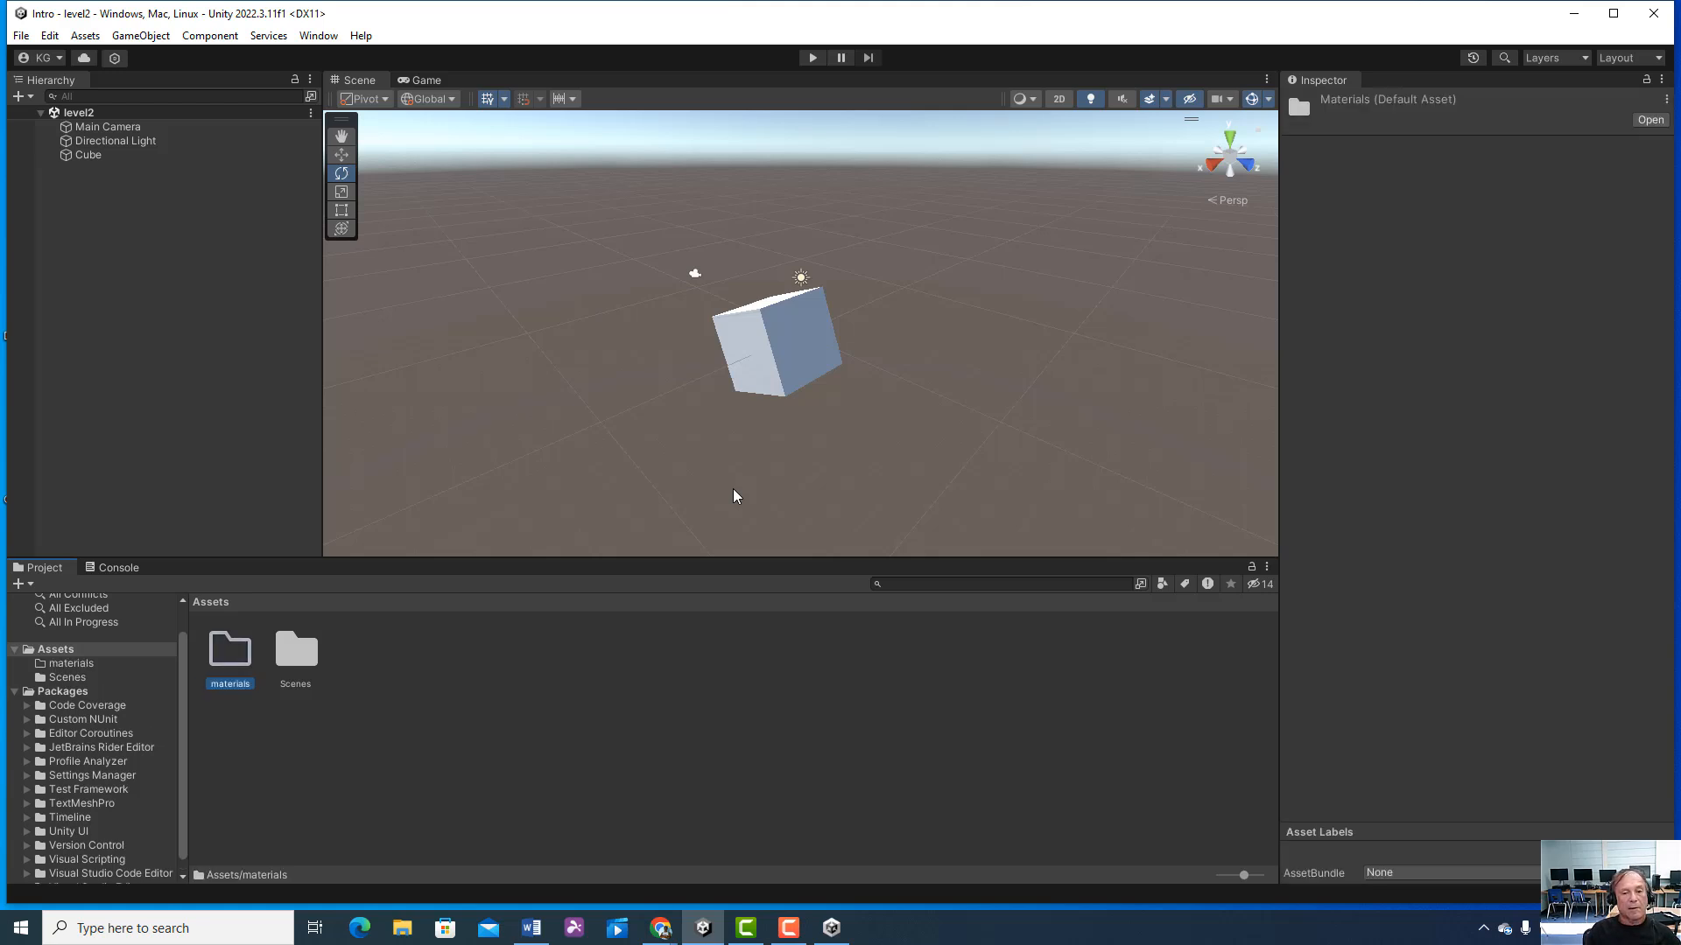
- Create a new material named "Blue" inside the materials folder
double_click(229, 652)
right_click(507, 687)
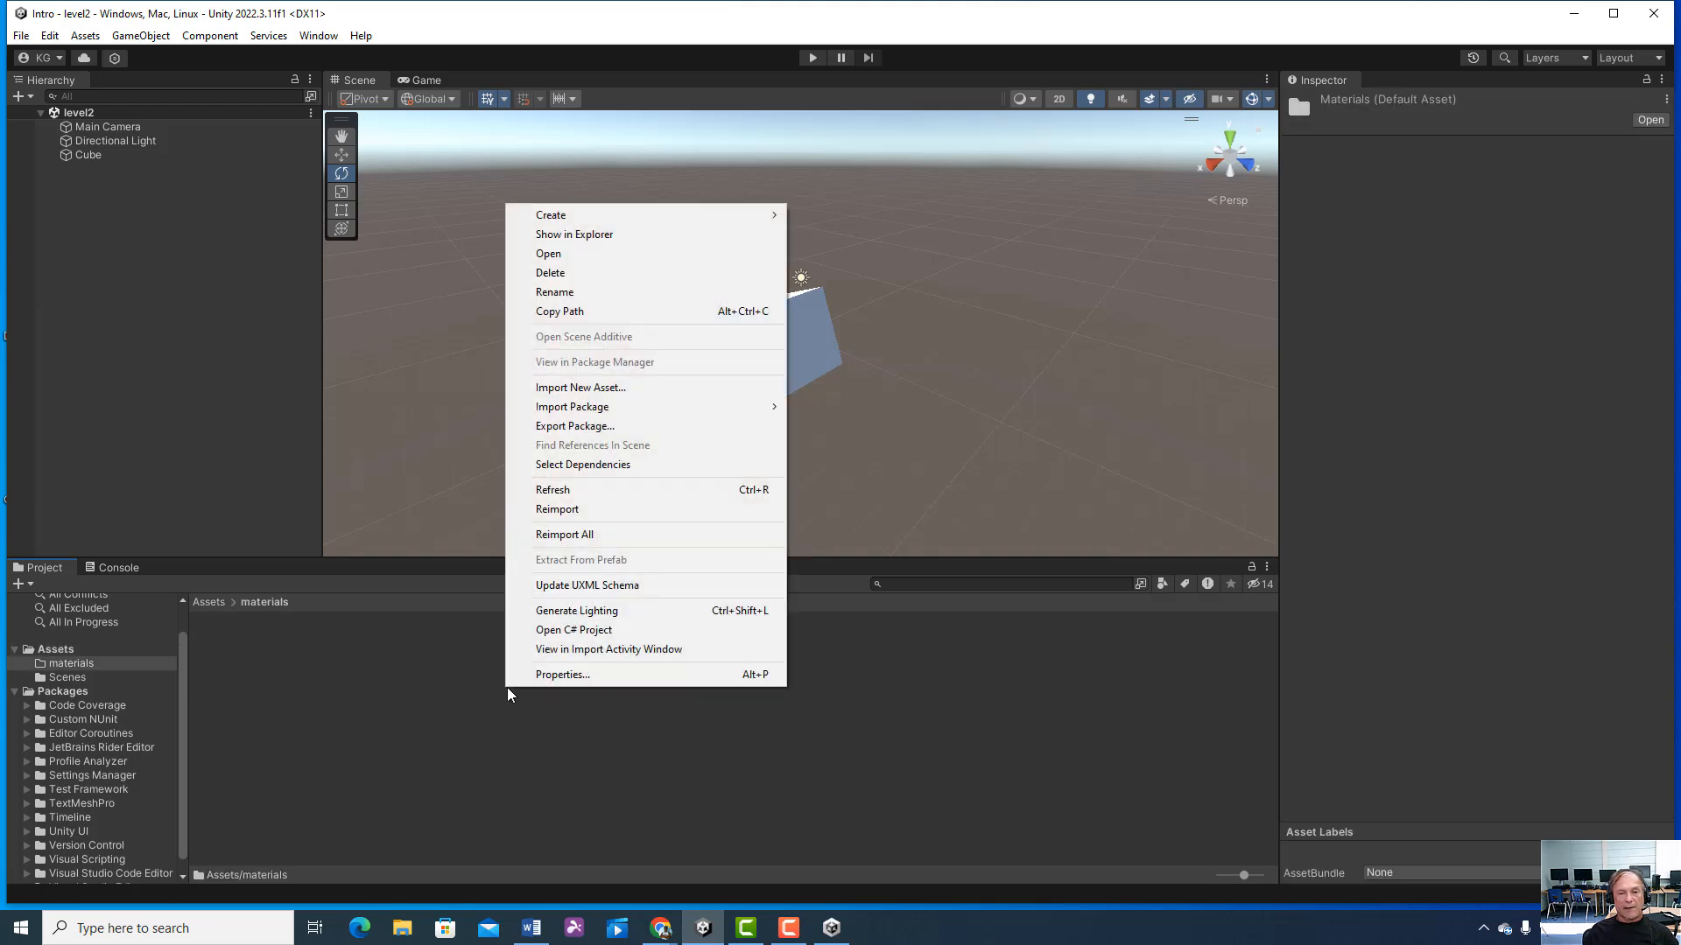
mouse_move(665, 214)
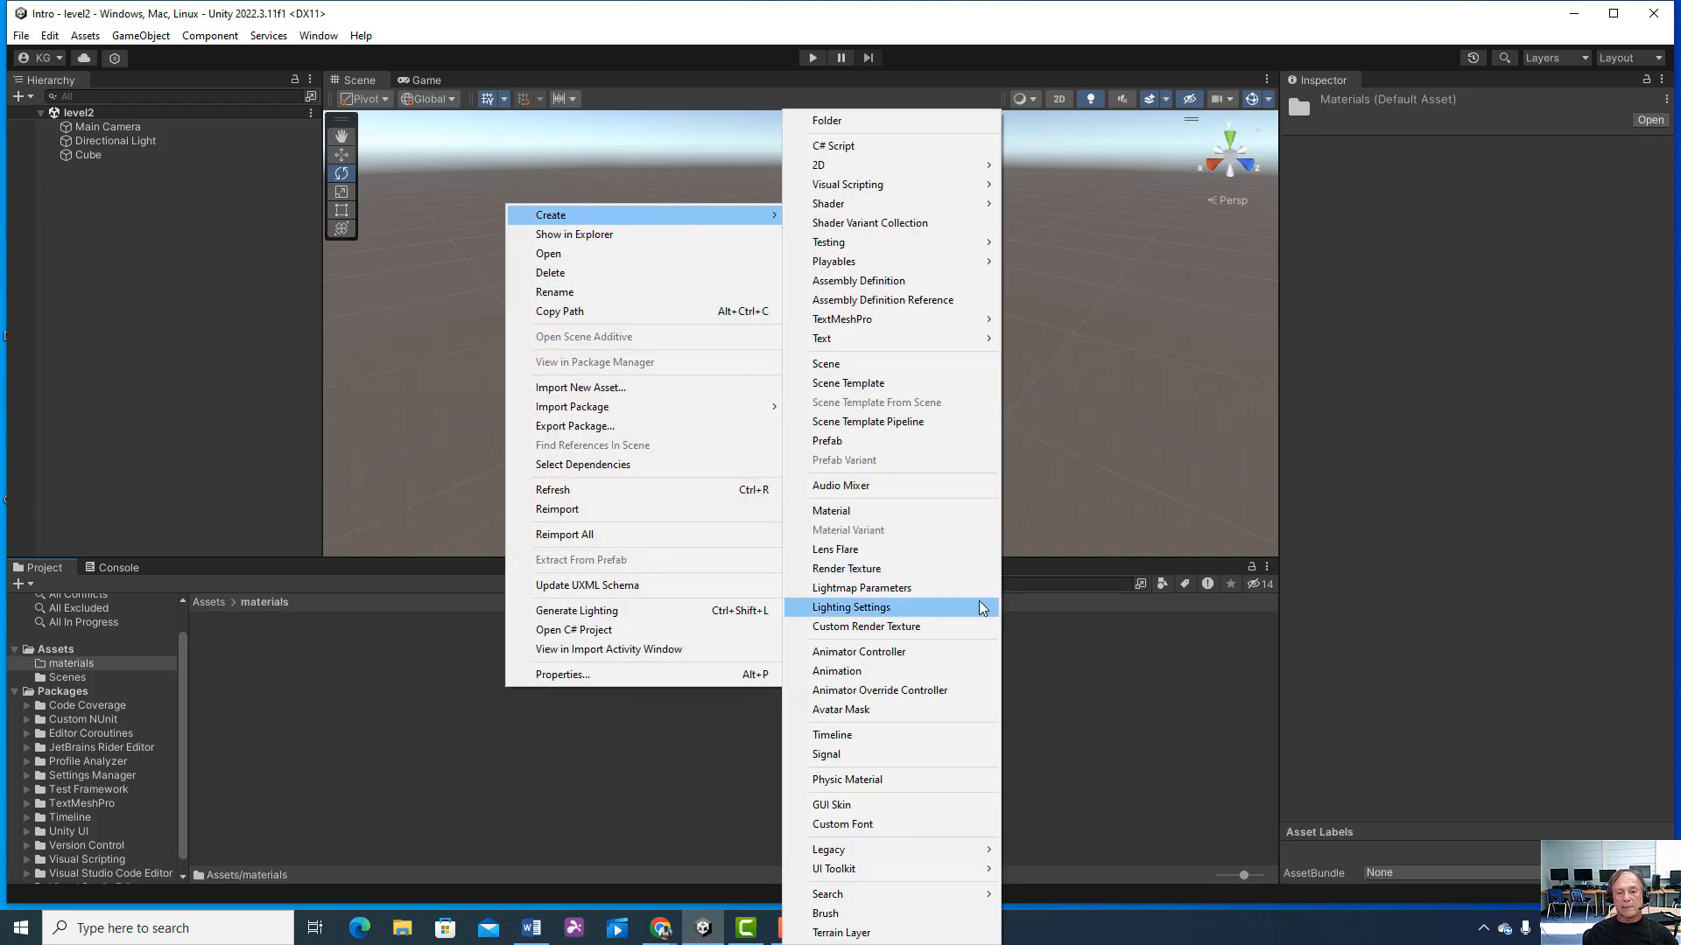
left_click(953, 513)
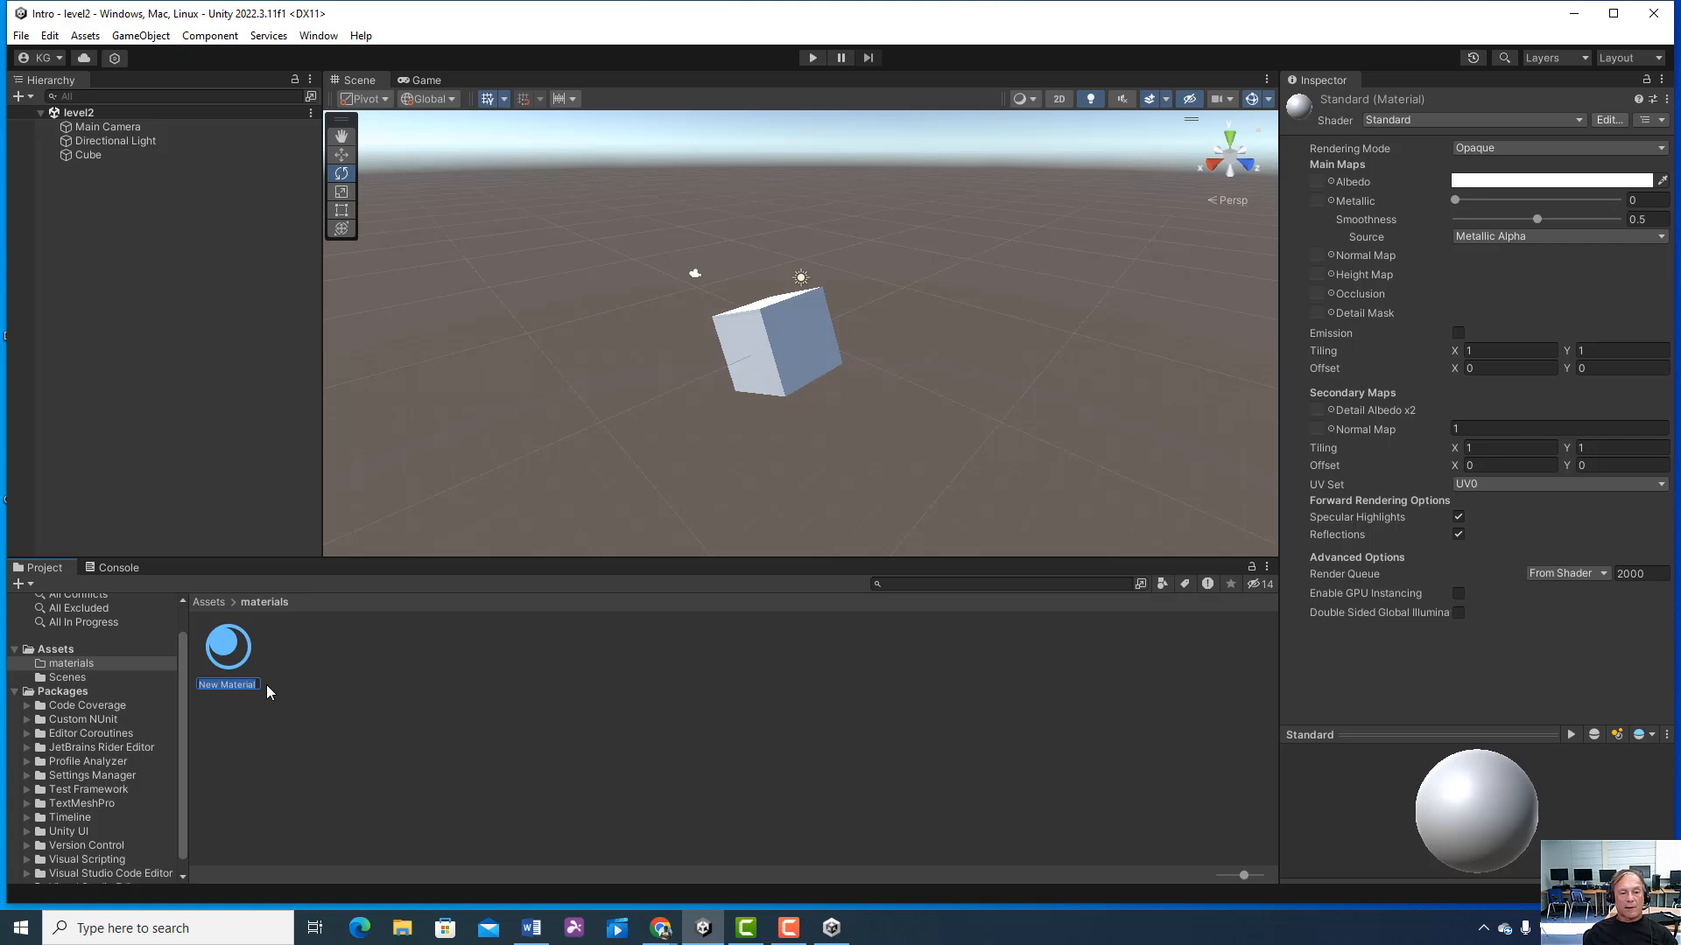
type("Blue")
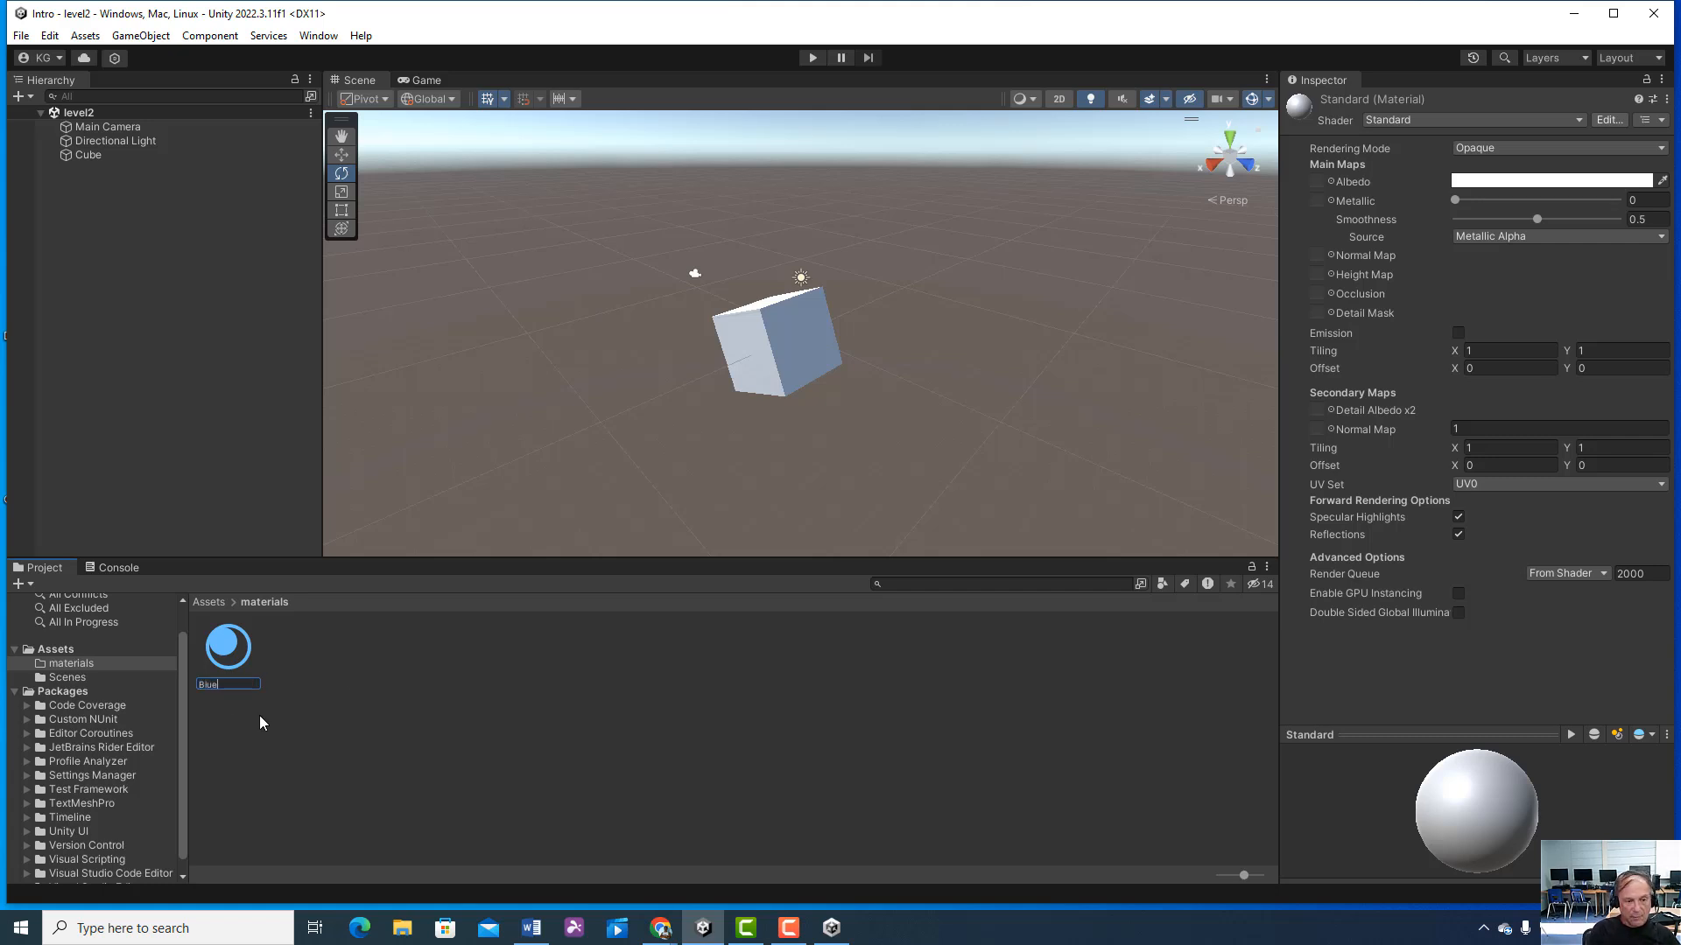
key("Return")
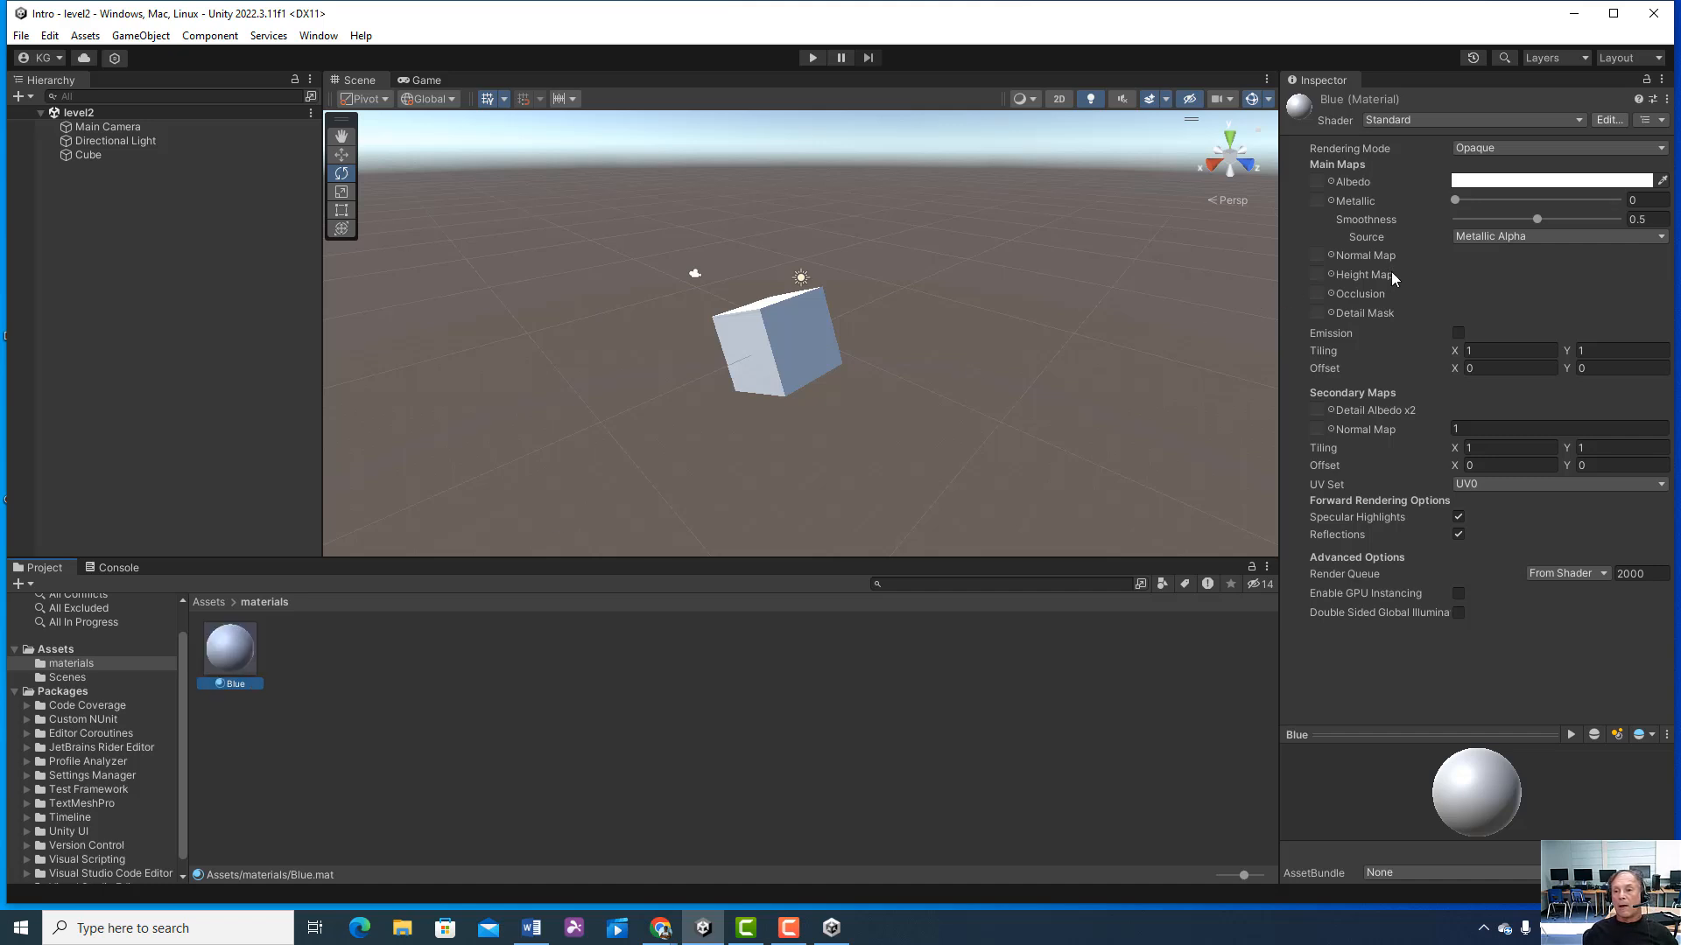
- Set the Blue material's albedo color to blue (hex 2C2FCD) and apply the material to the cube in the scene
left_click(1531, 179)
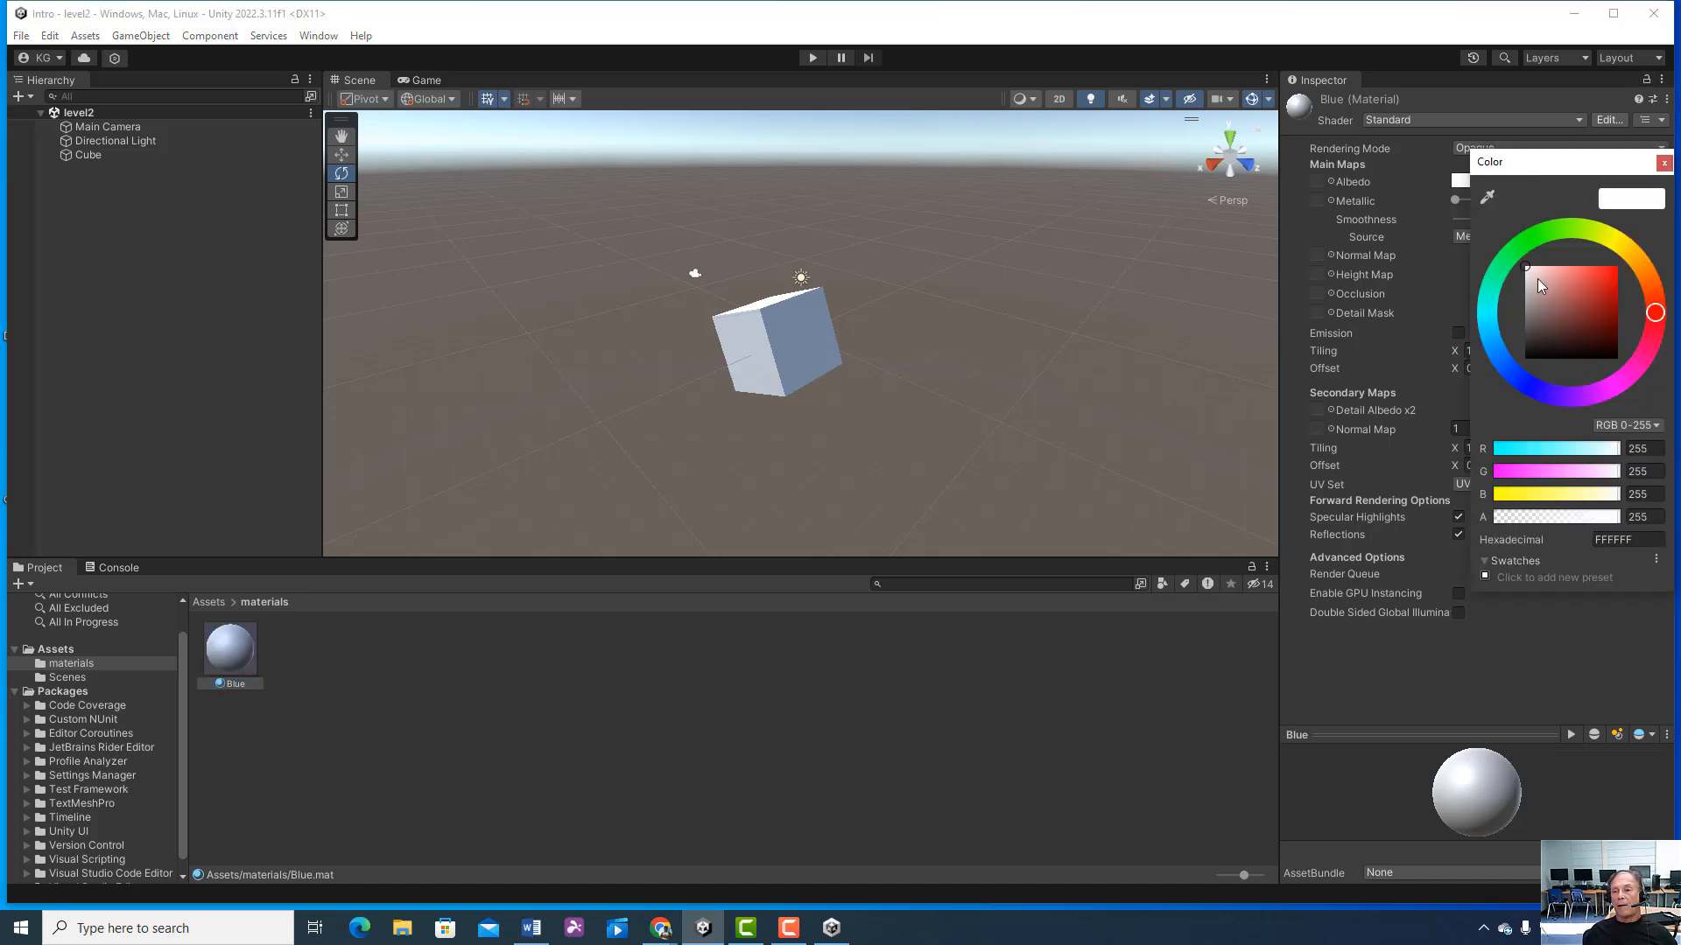
left_click(1525, 389)
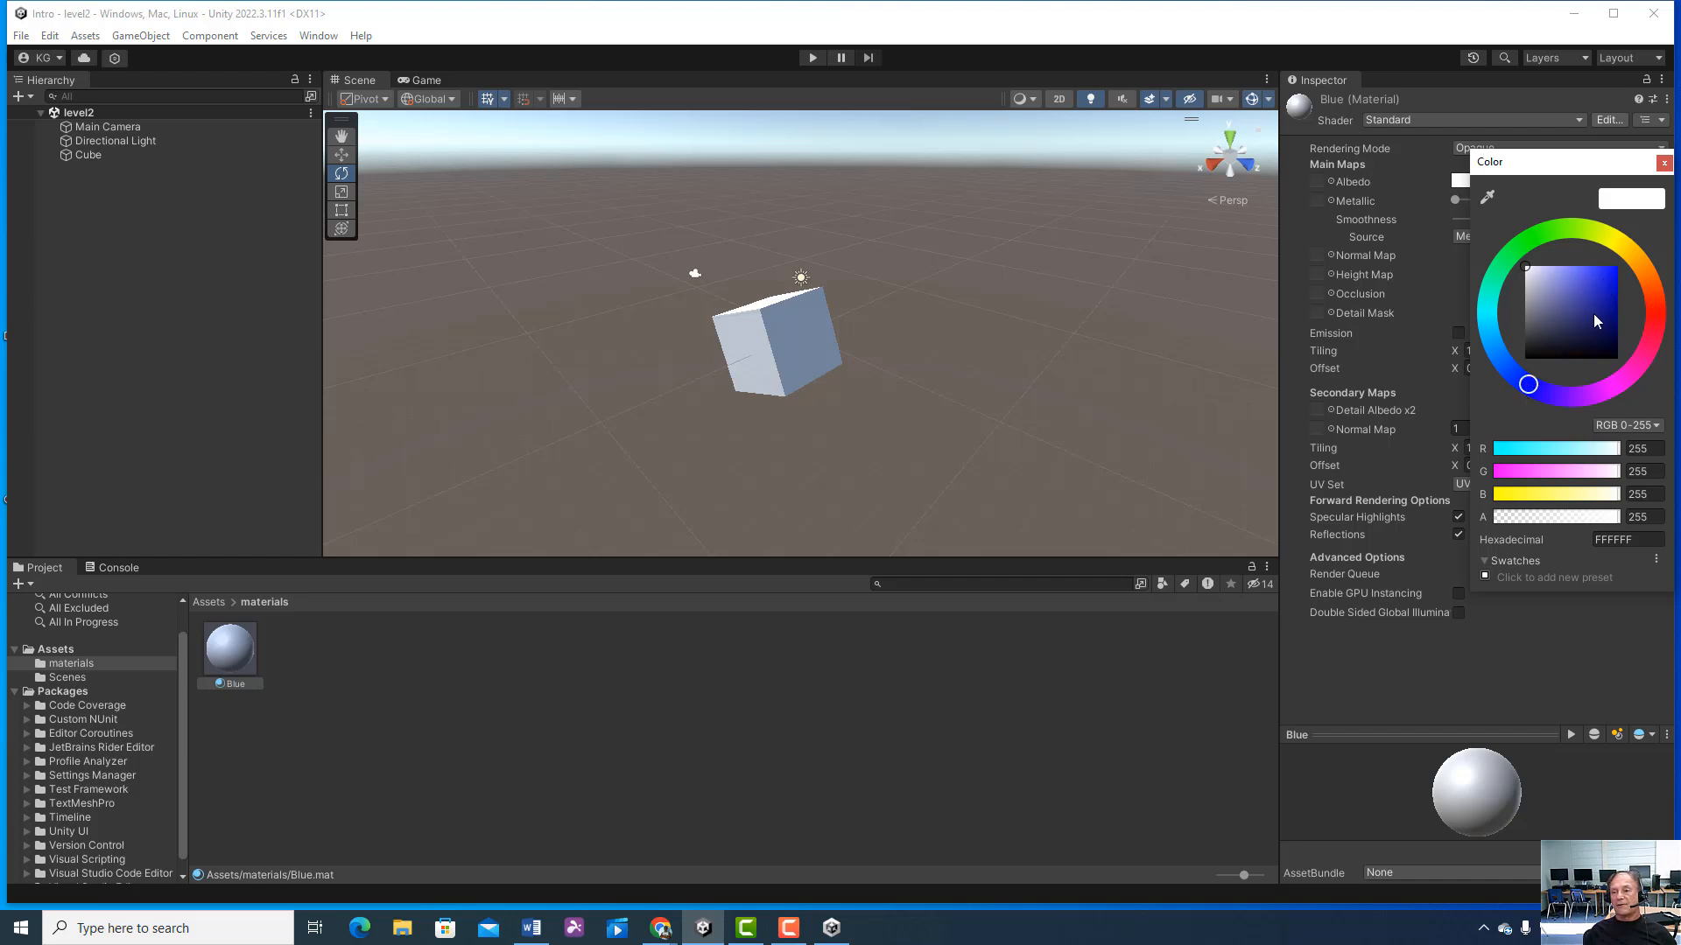
left_click(1598, 285)
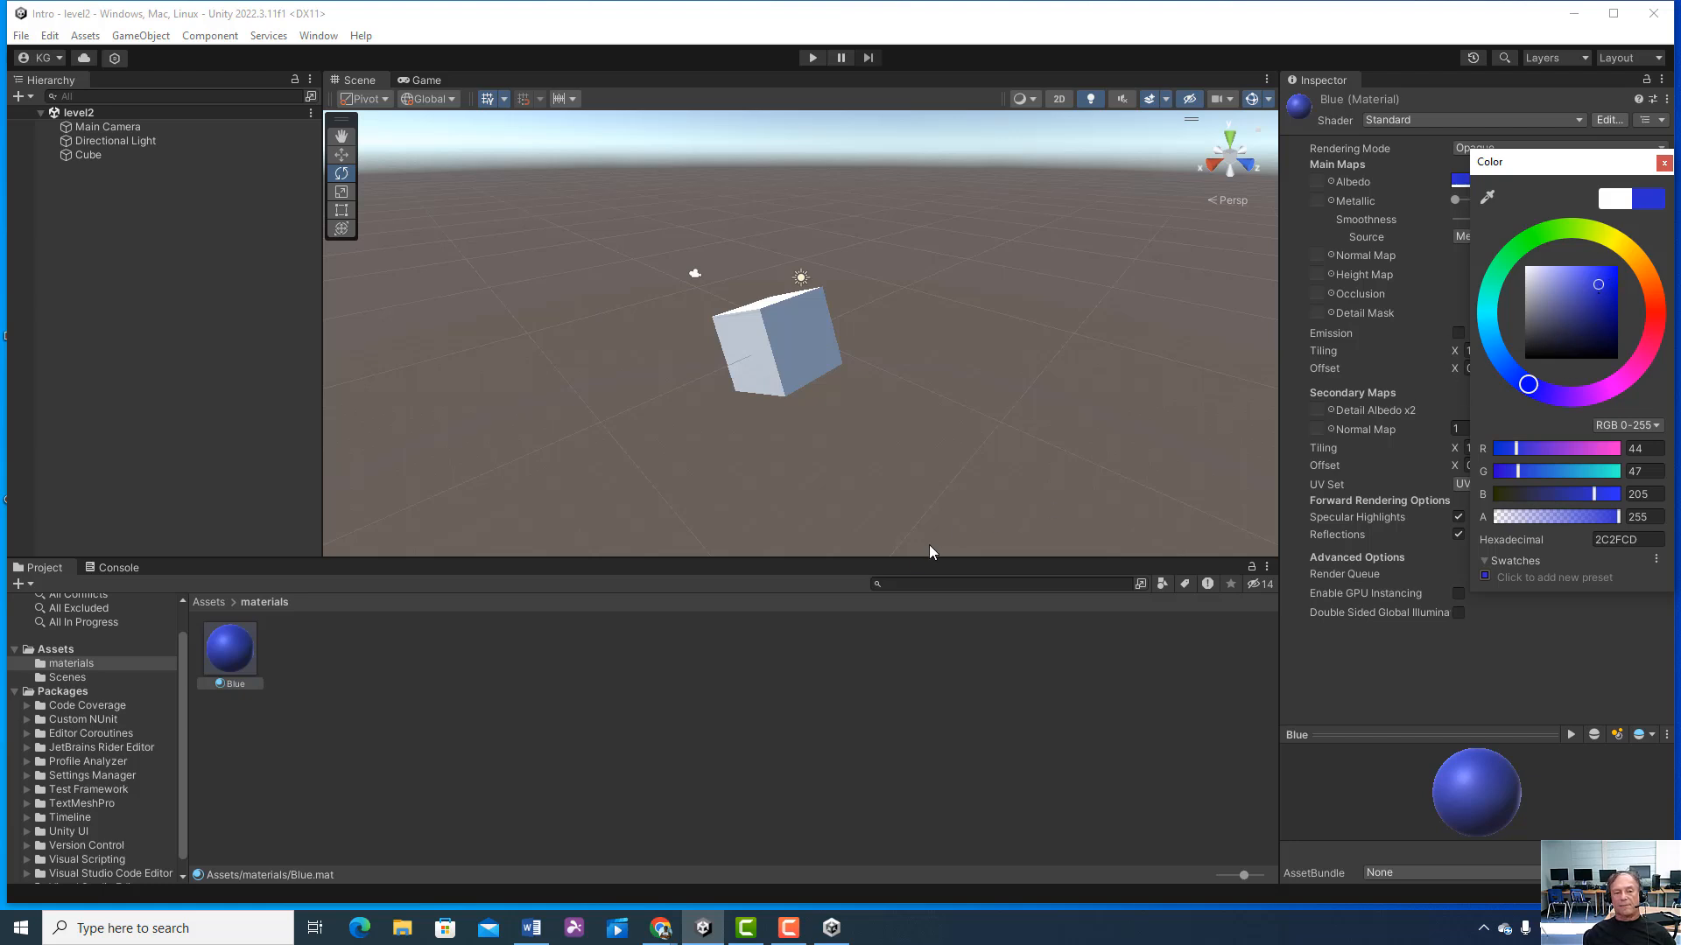
left_click(418, 709)
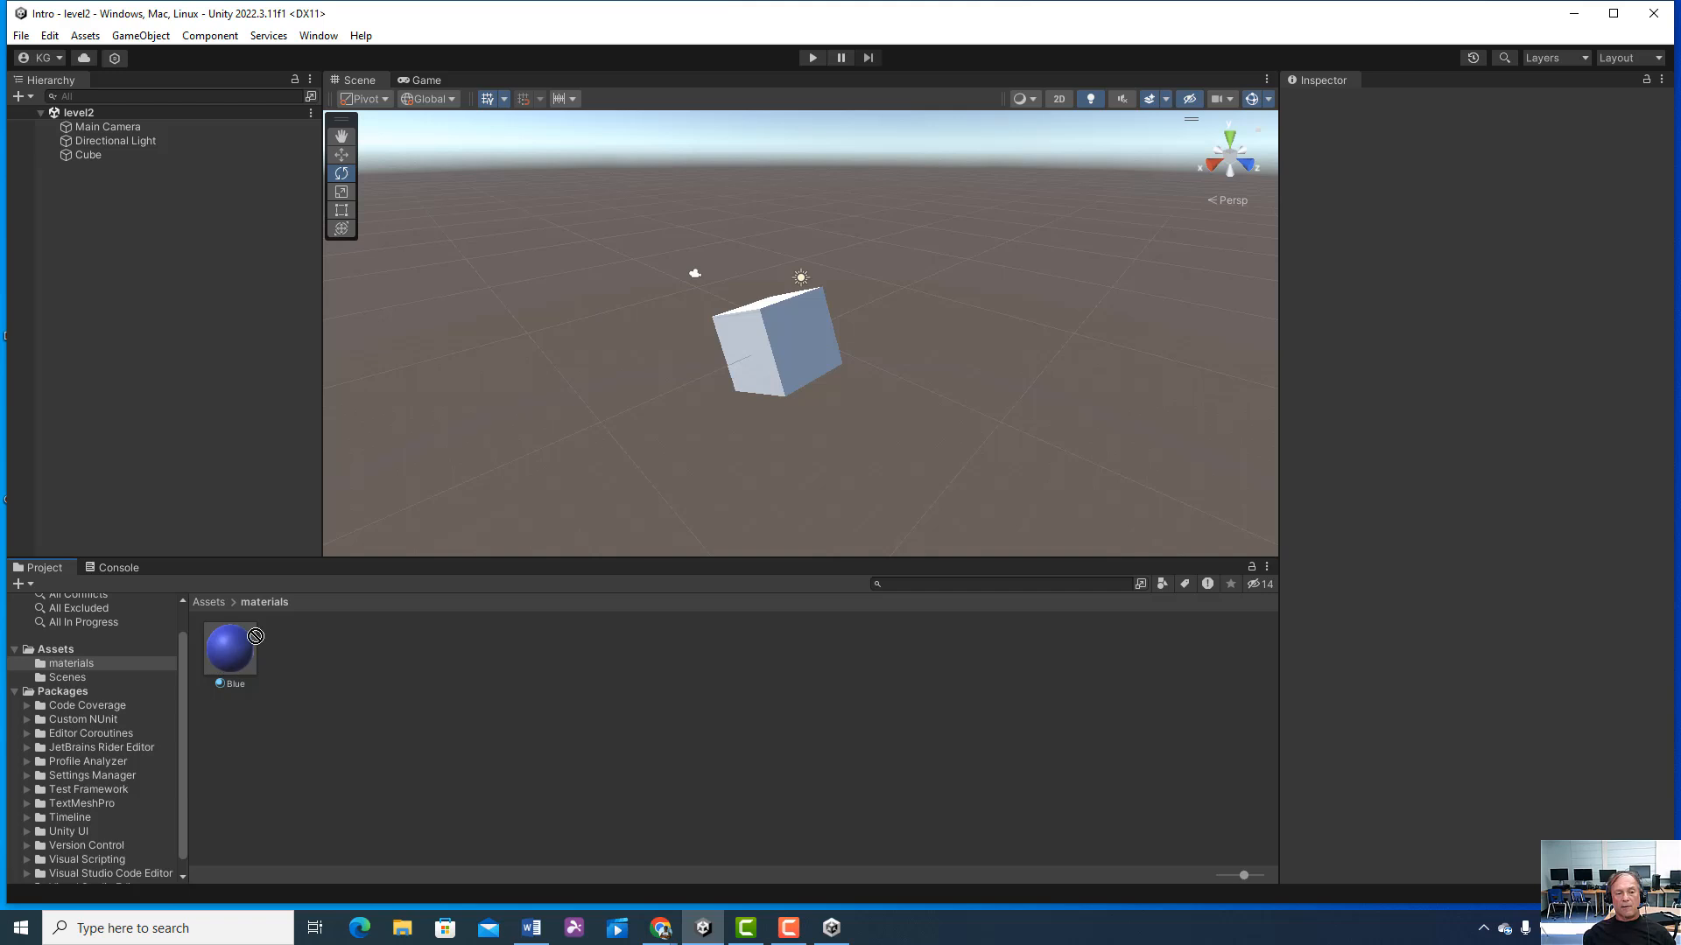
left_click_drag(255, 635, 774, 350)
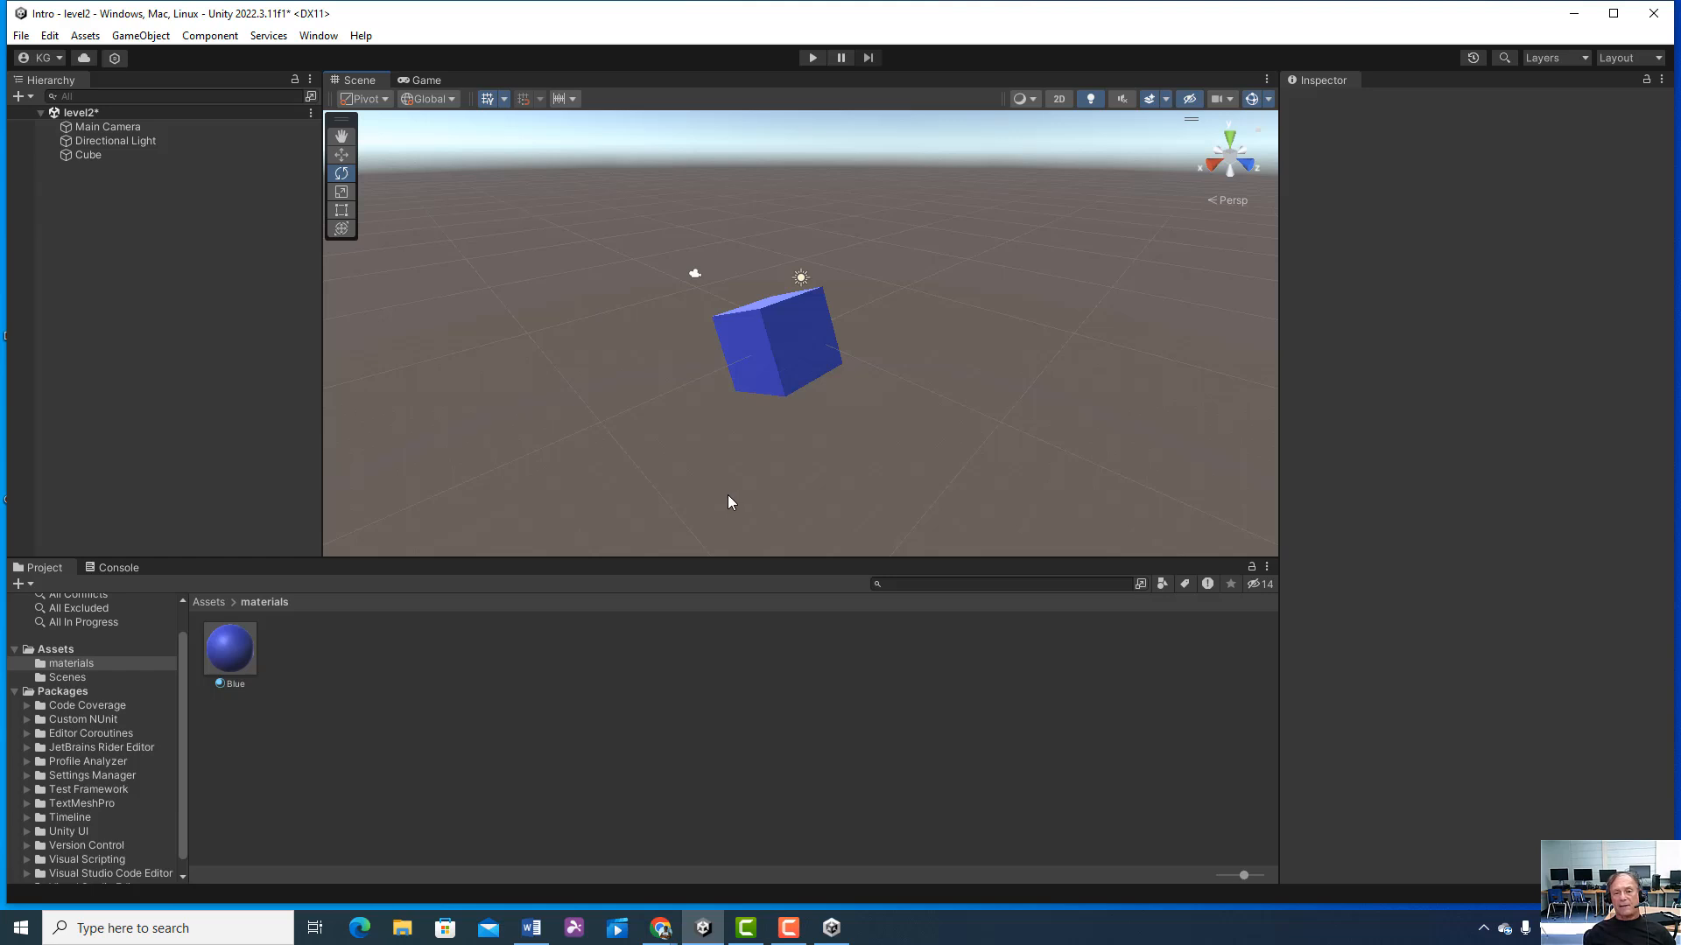
- Save the current scene as a new scene named "blue" in the project's Scenes folder
left_click(22, 36)
left_click(53, 138)
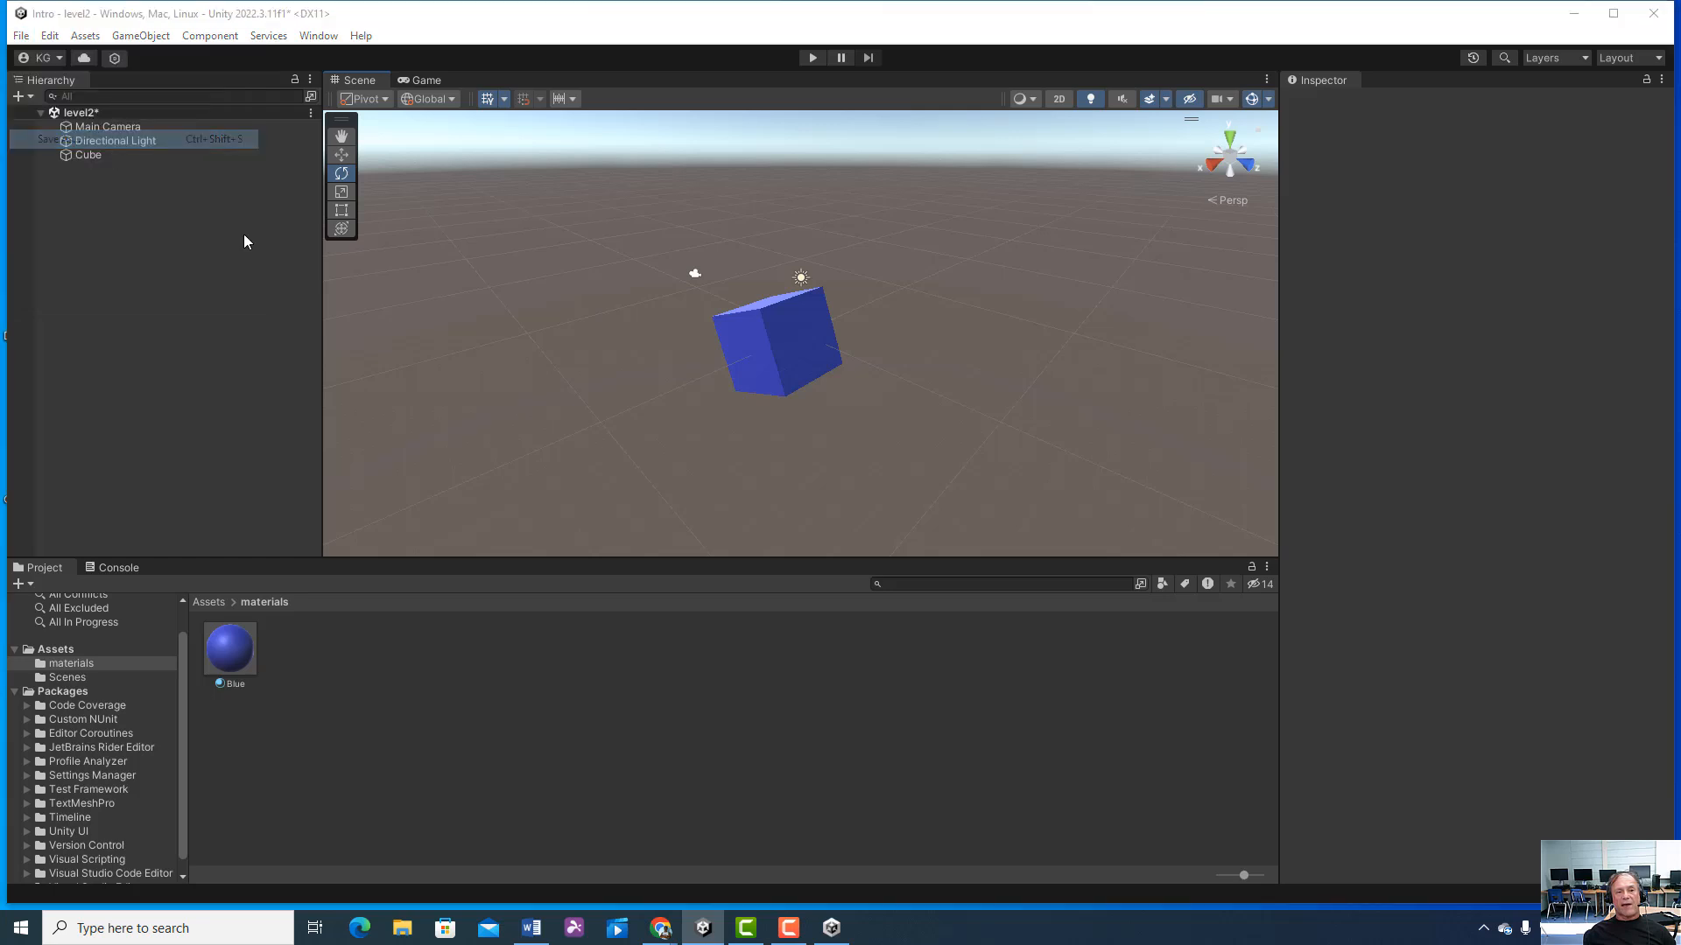
left_click(207, 186)
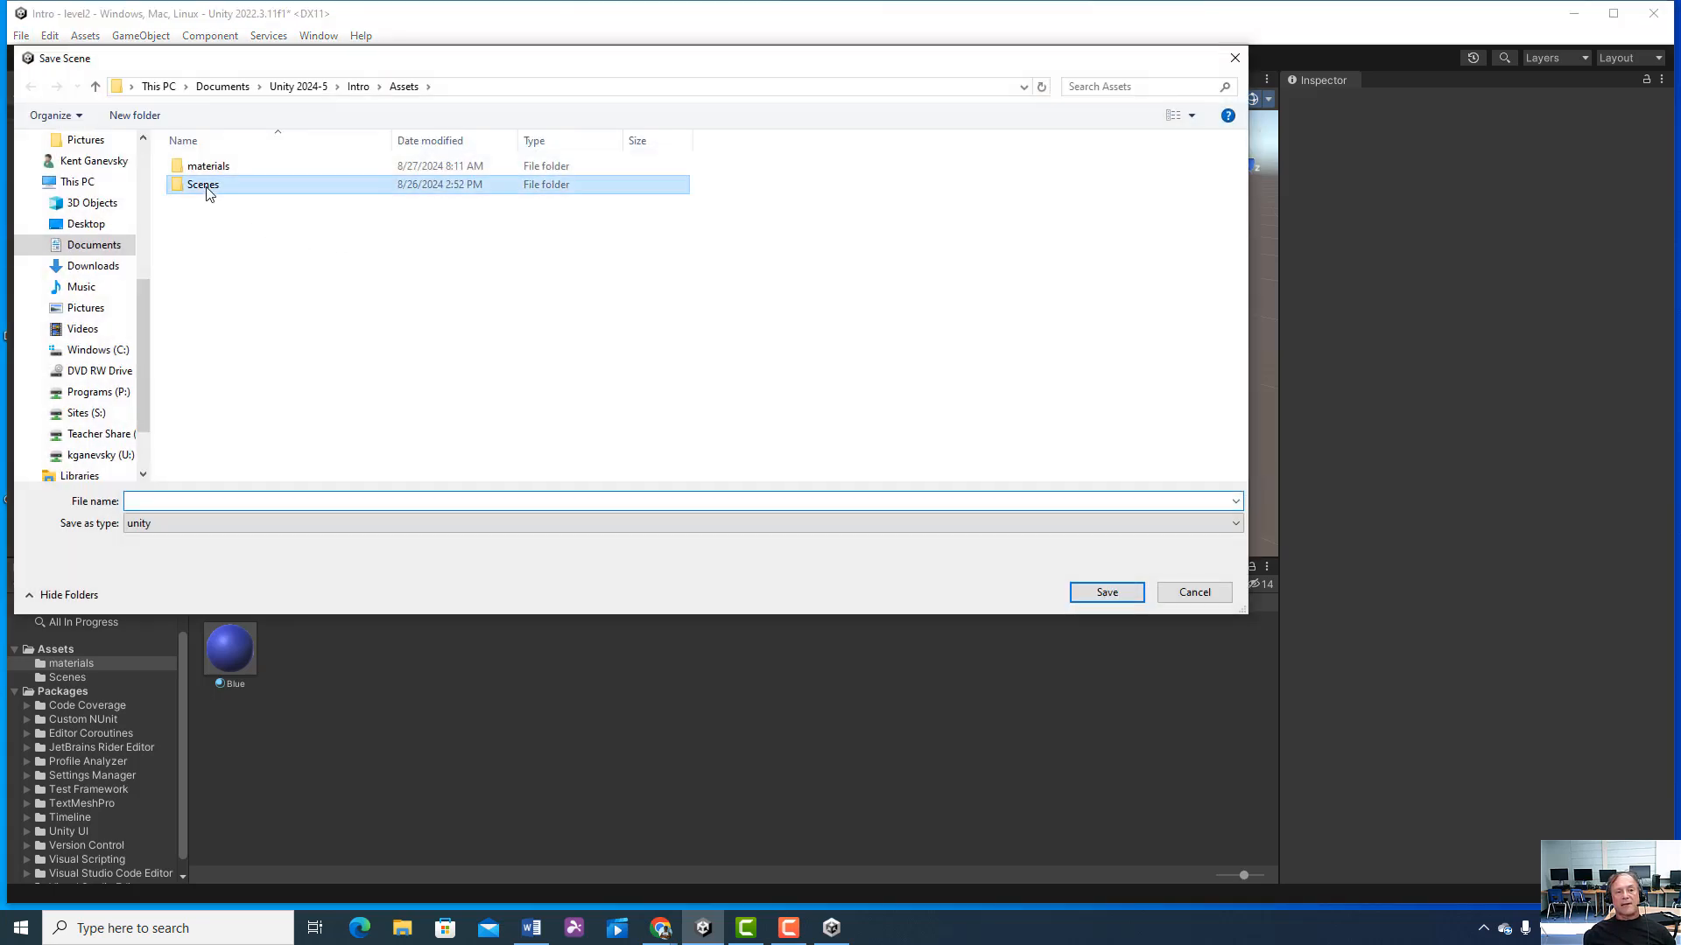
double_click(208, 186)
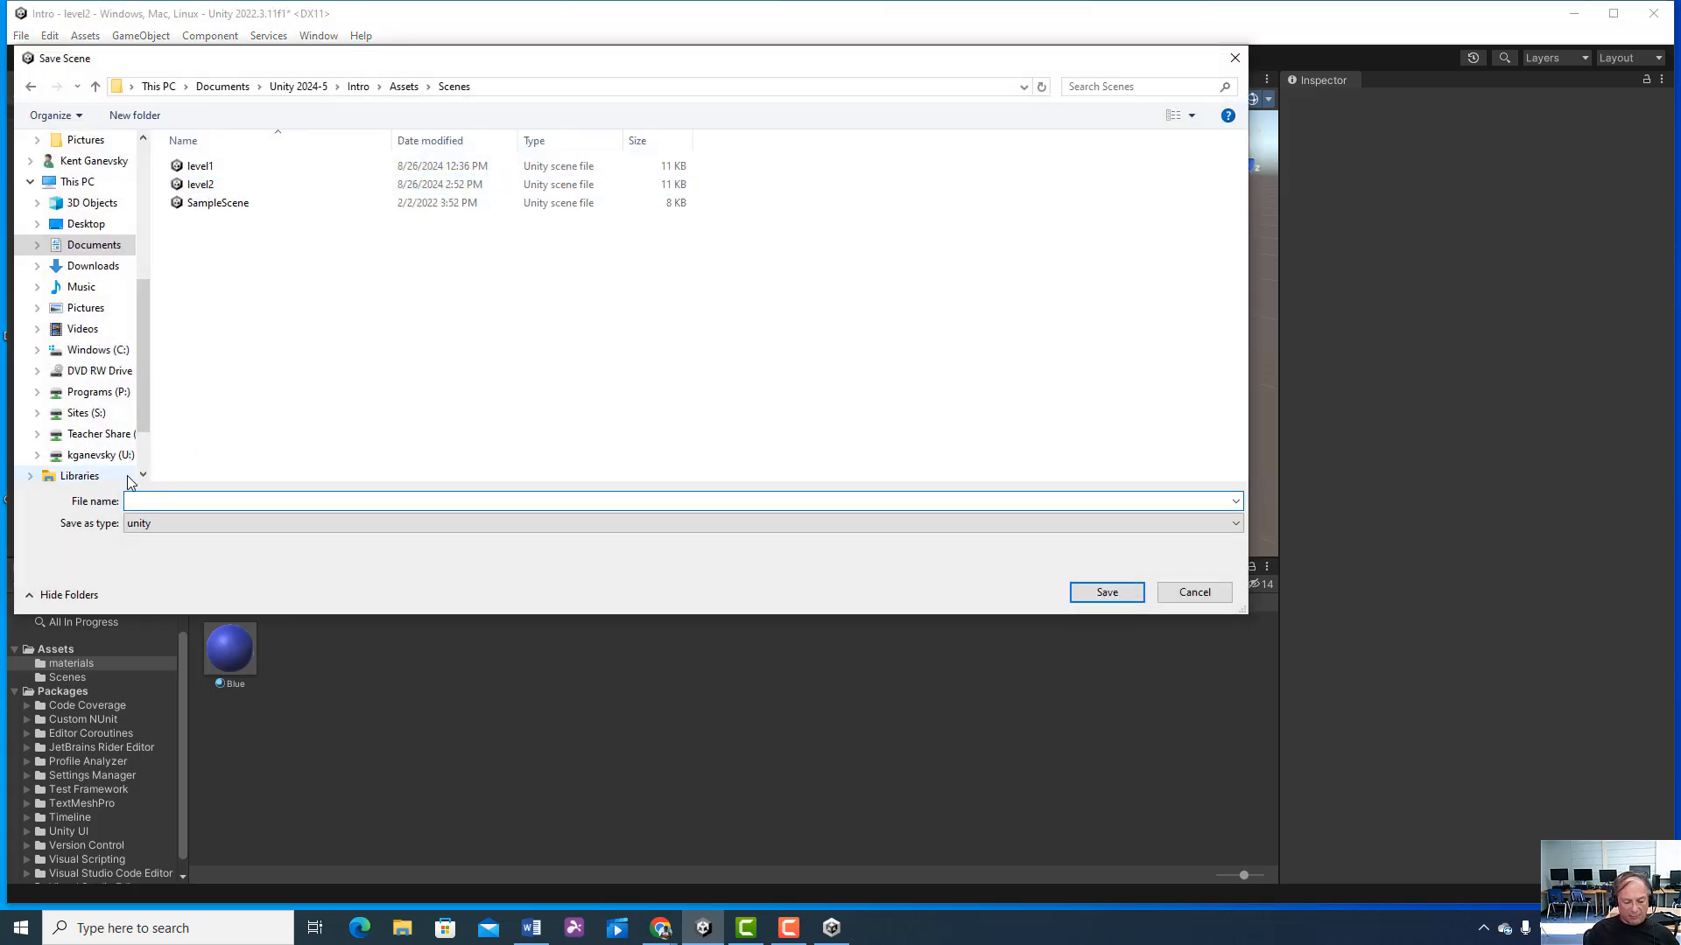
type("blue")
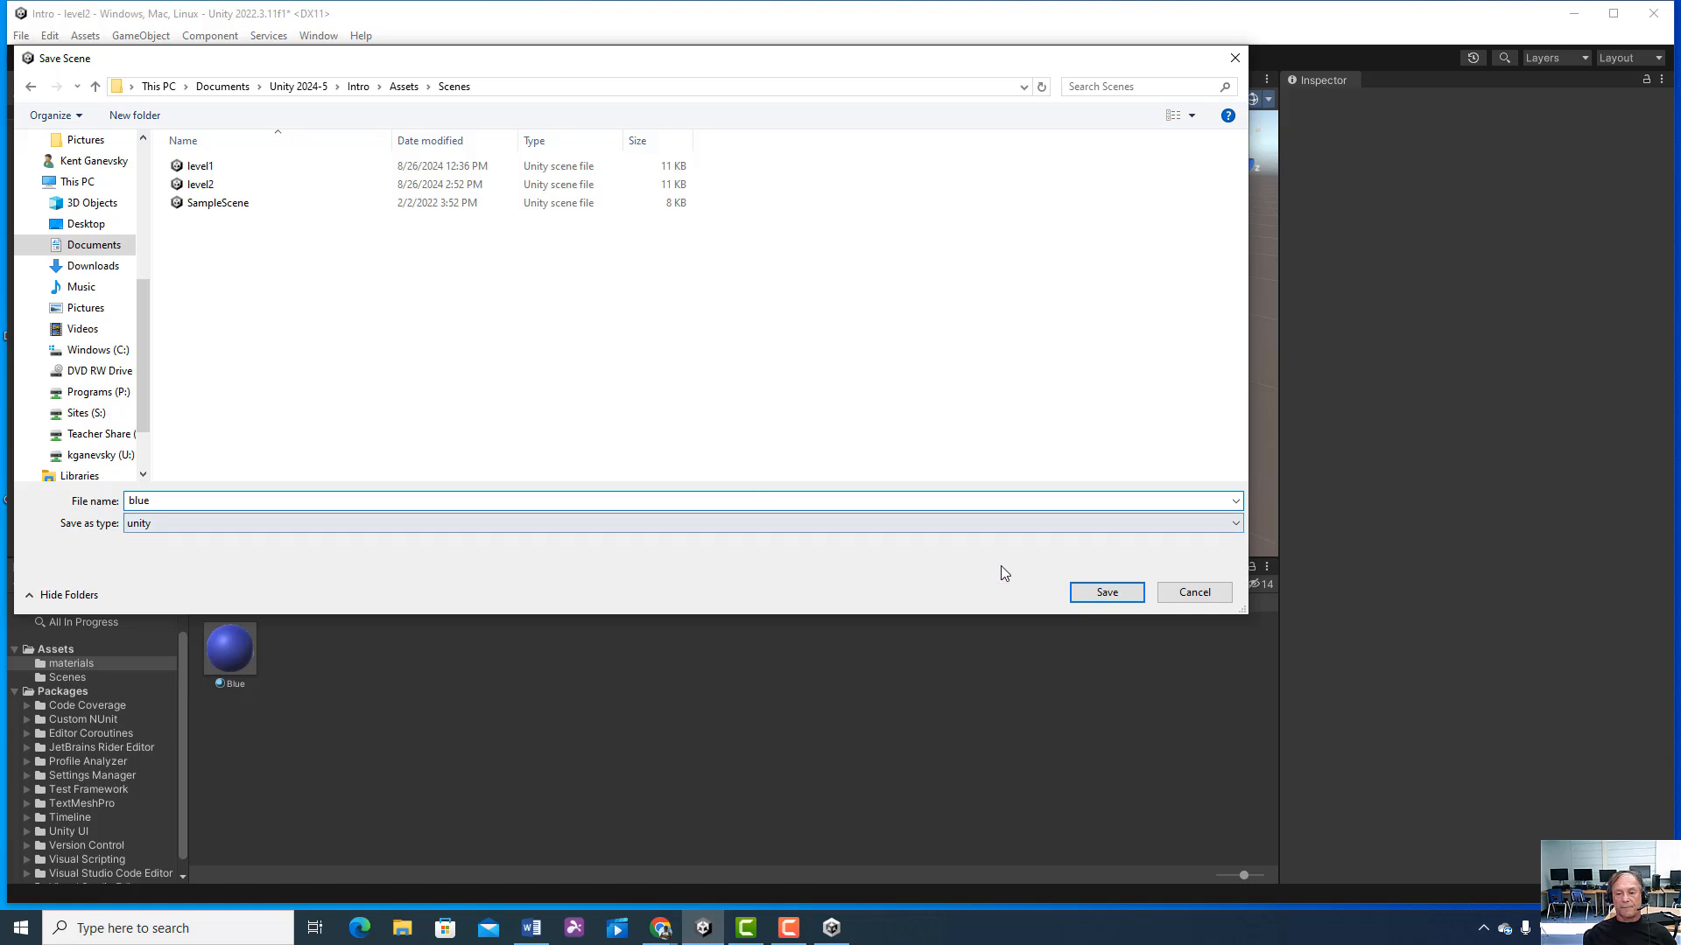
left_click(1108, 595)
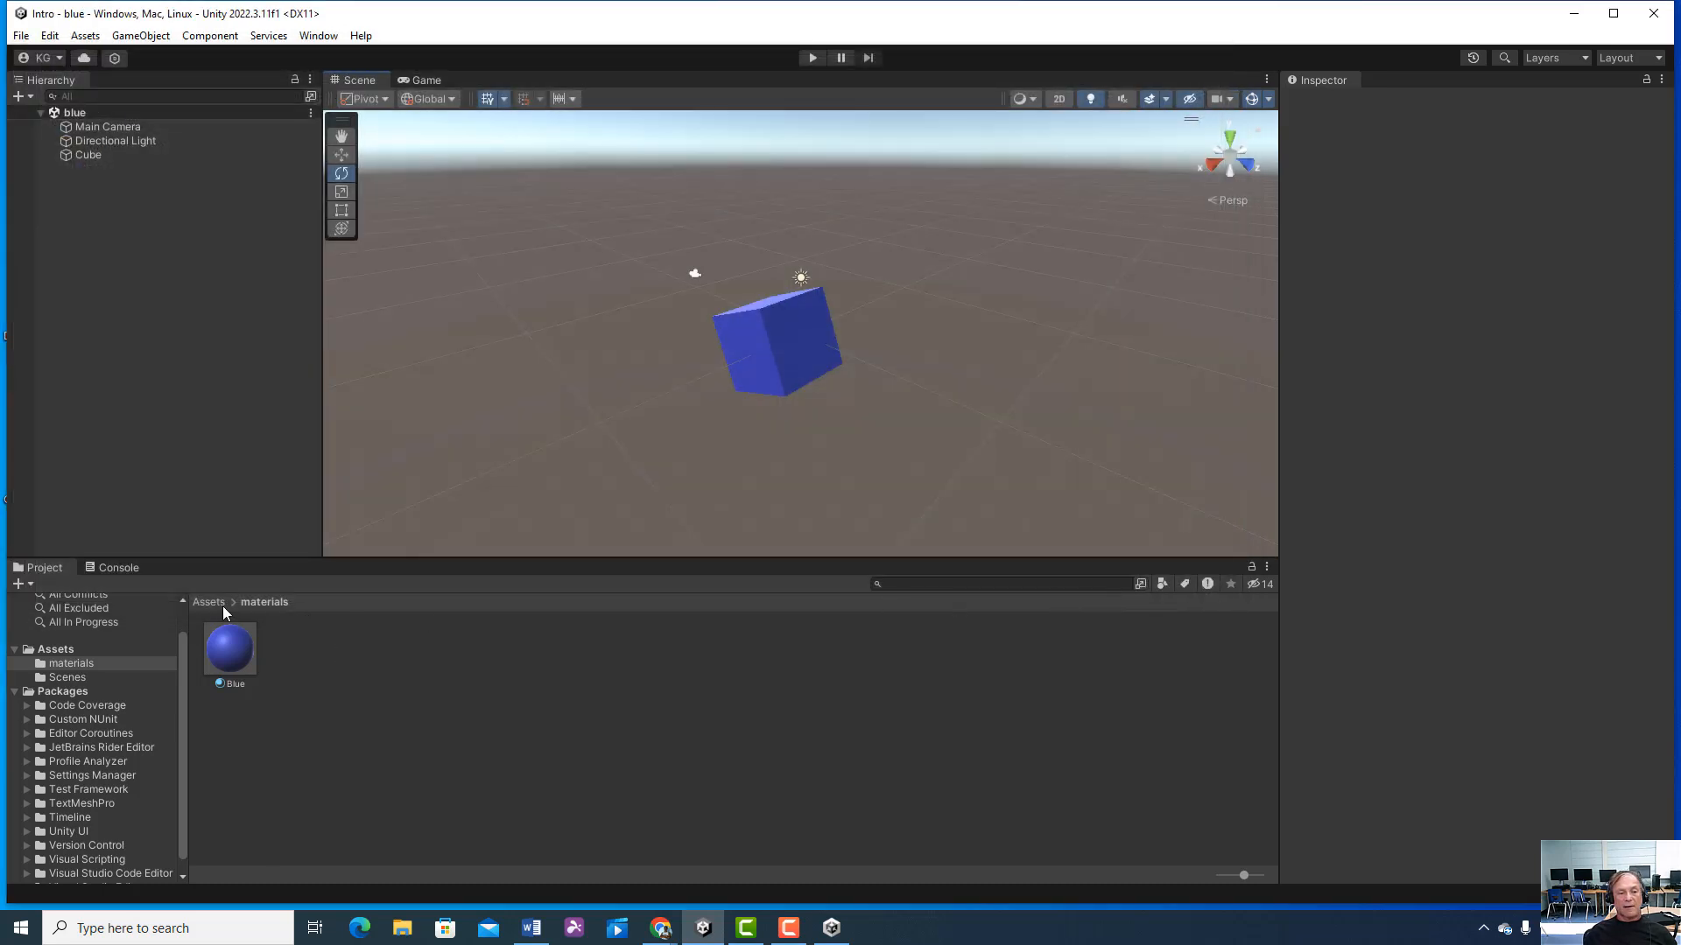
- Open SampleScene, level2, level1 and blue in turn from the Scenes folder to compare the saved scenes
left_click(213, 602)
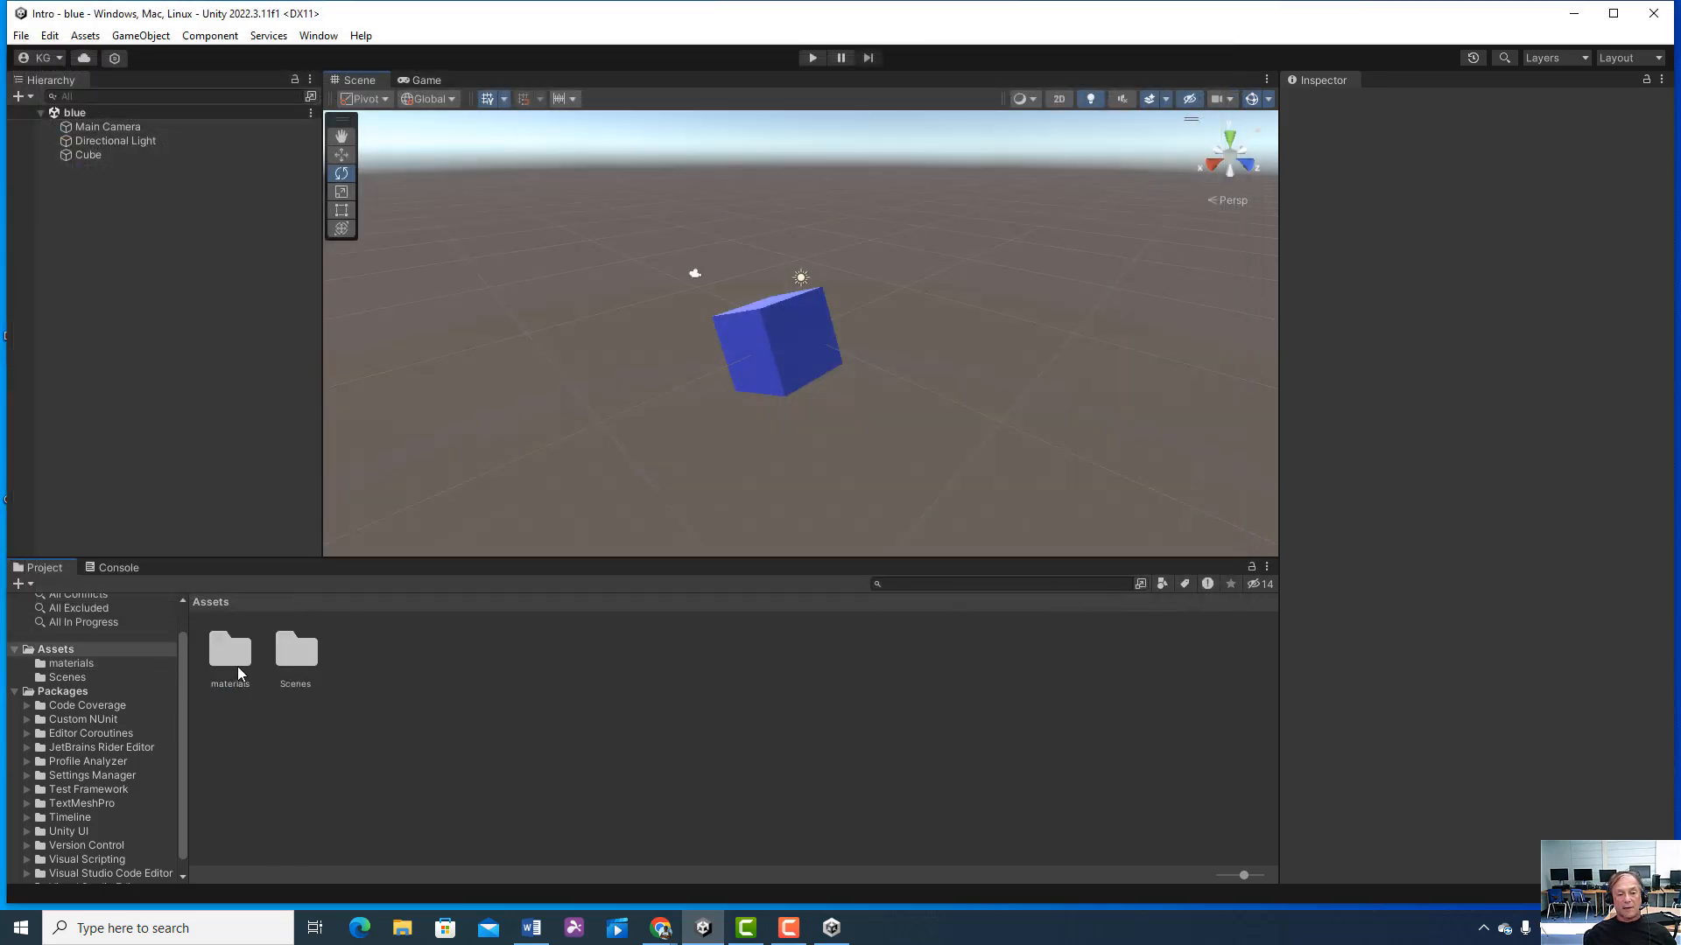
double_click(295, 649)
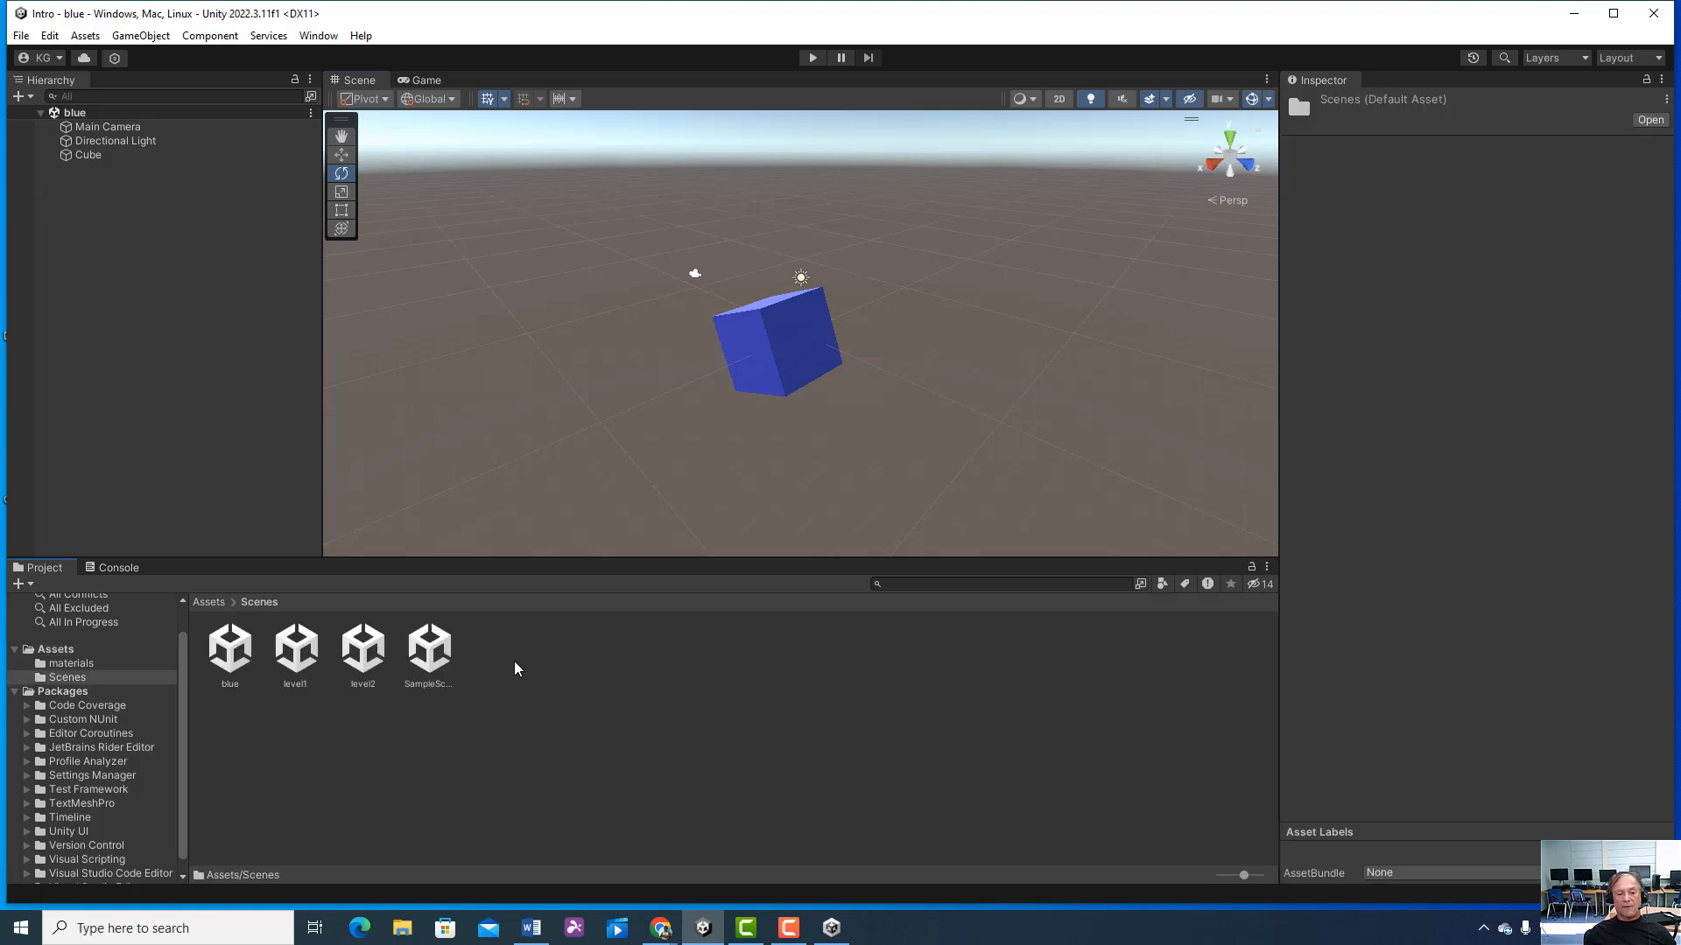
double_click(432, 659)
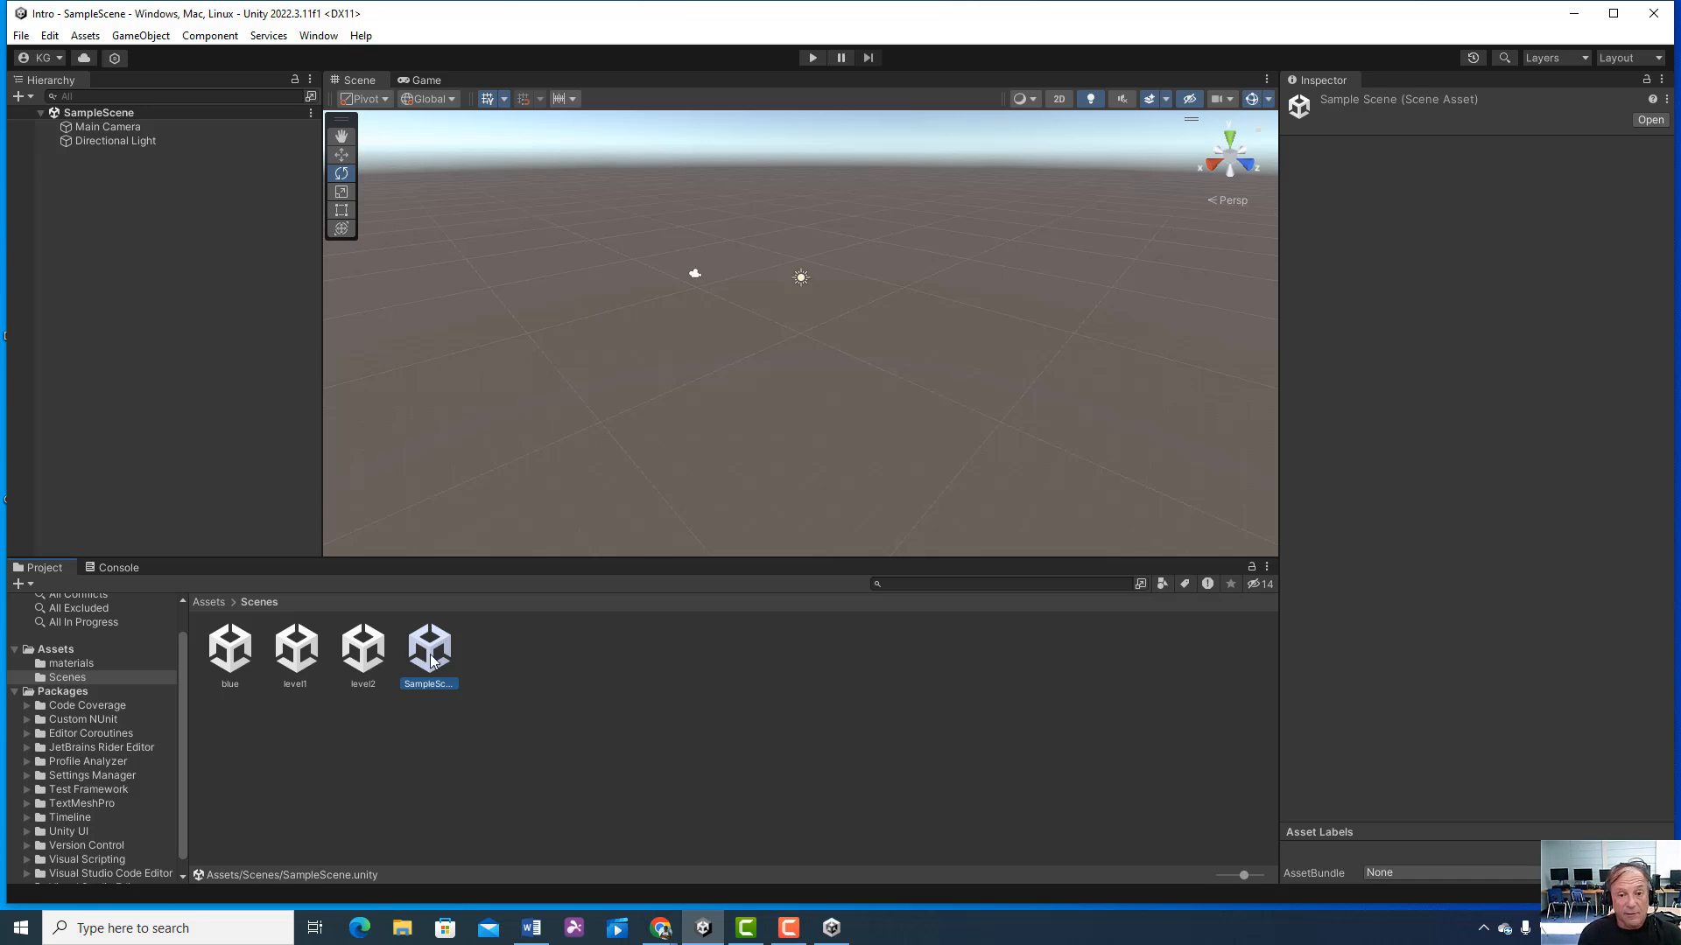
double_click(369, 652)
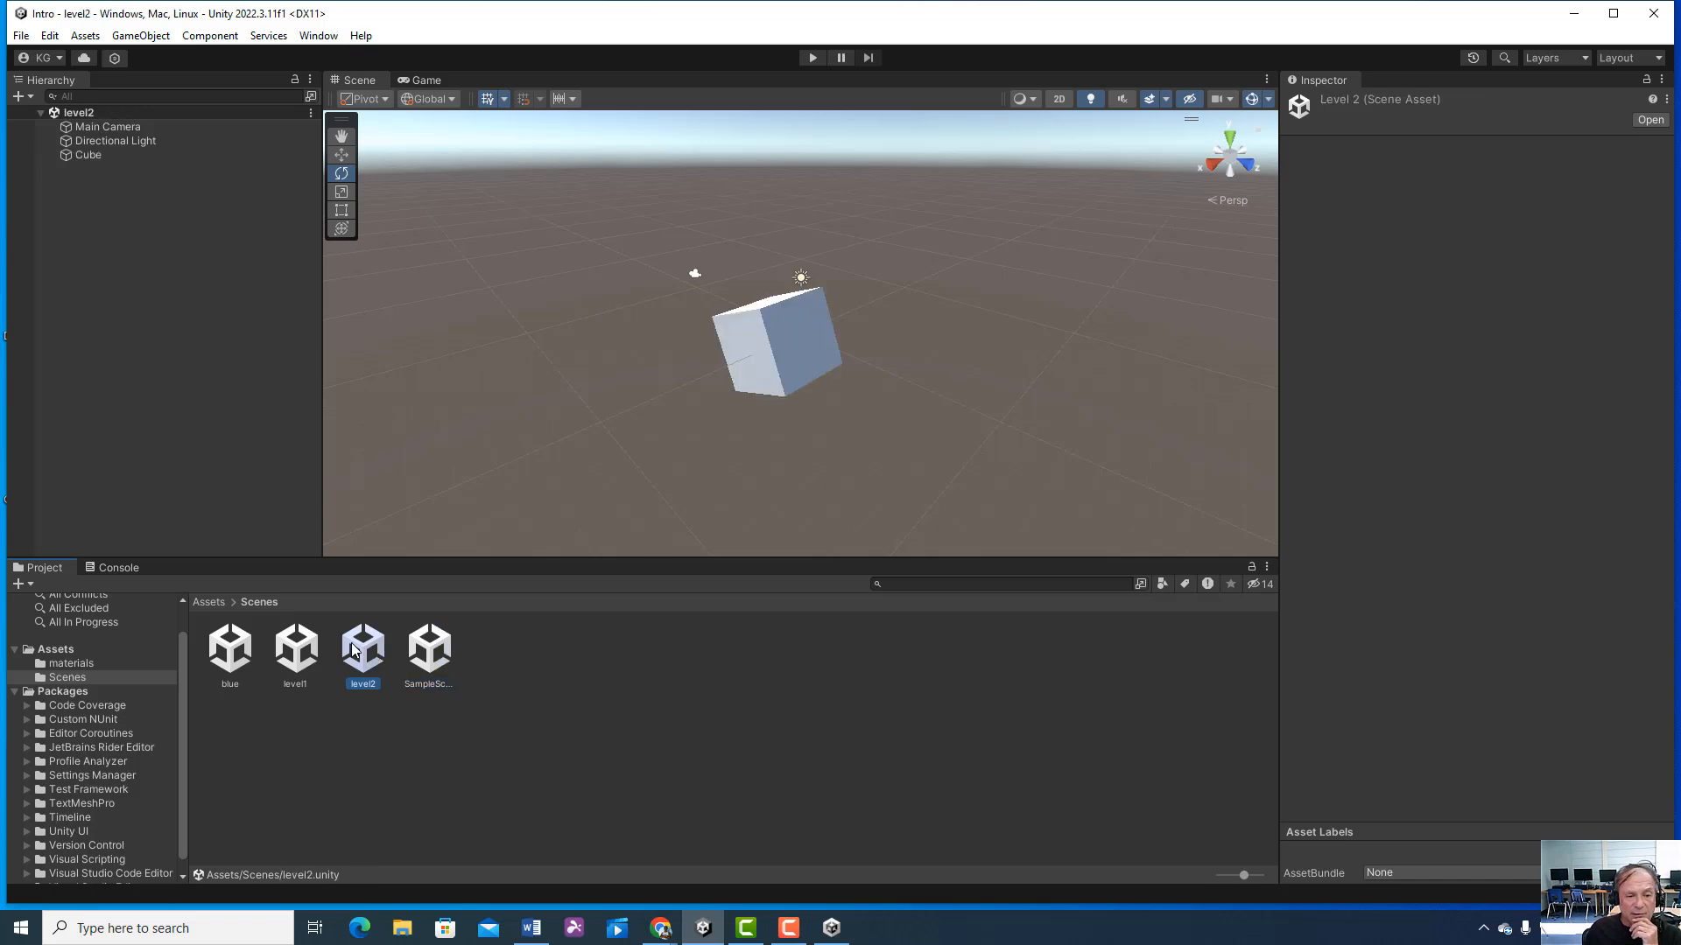
double_click(303, 650)
double_click(229, 648)
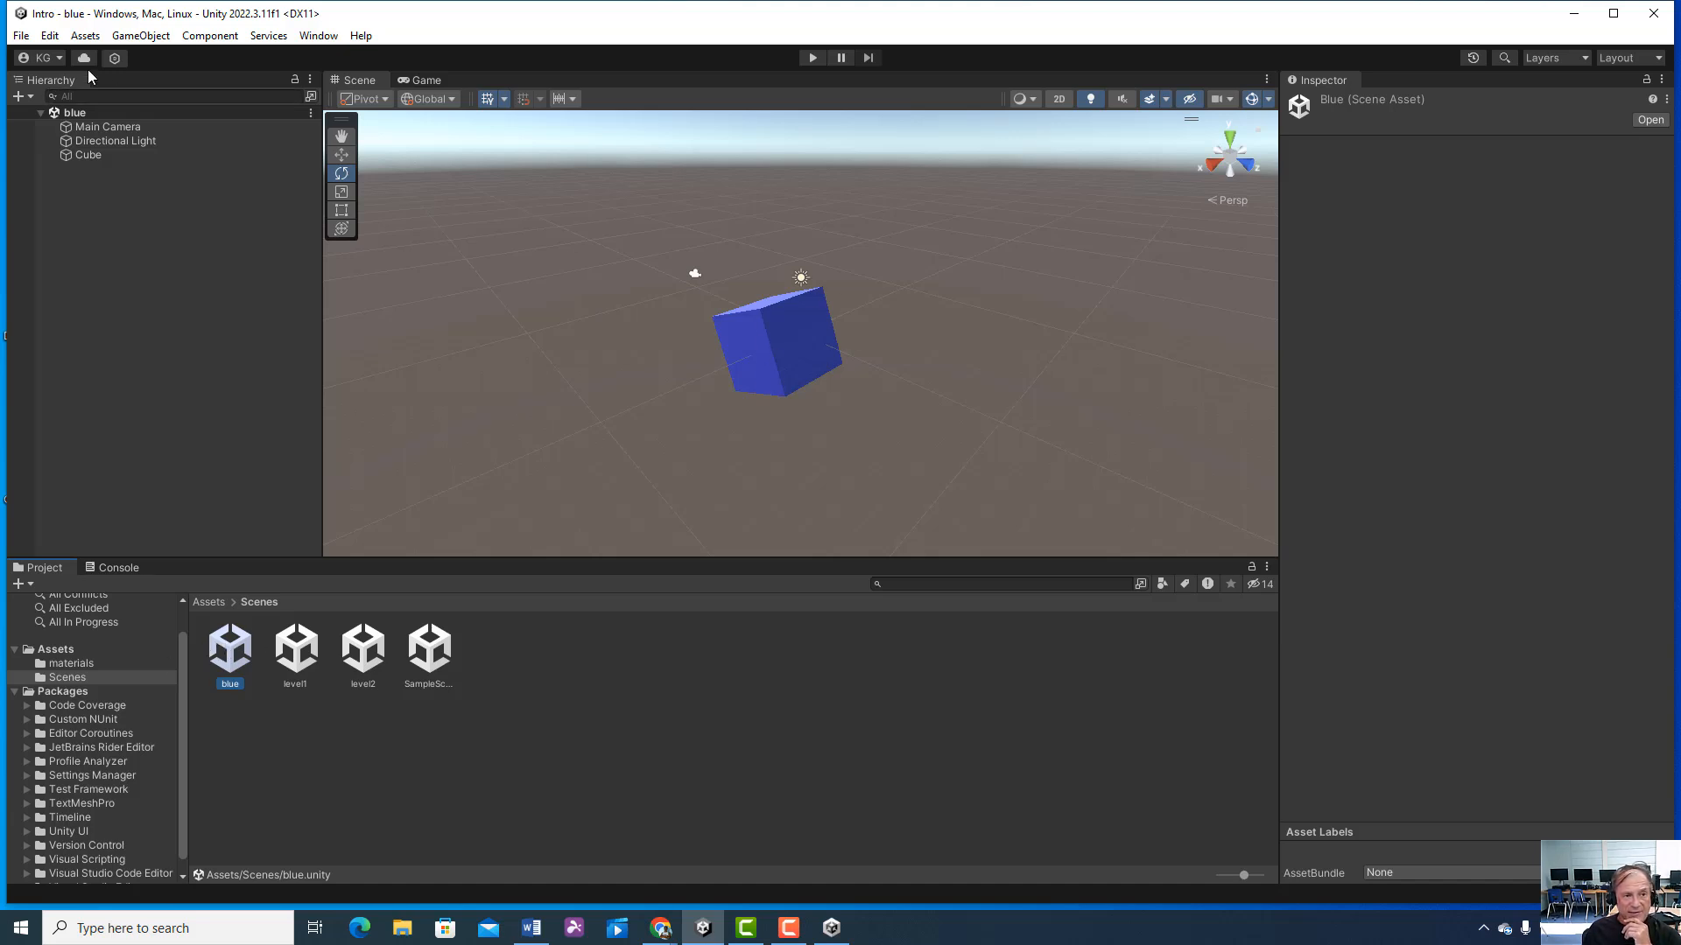
left_click(21, 35)
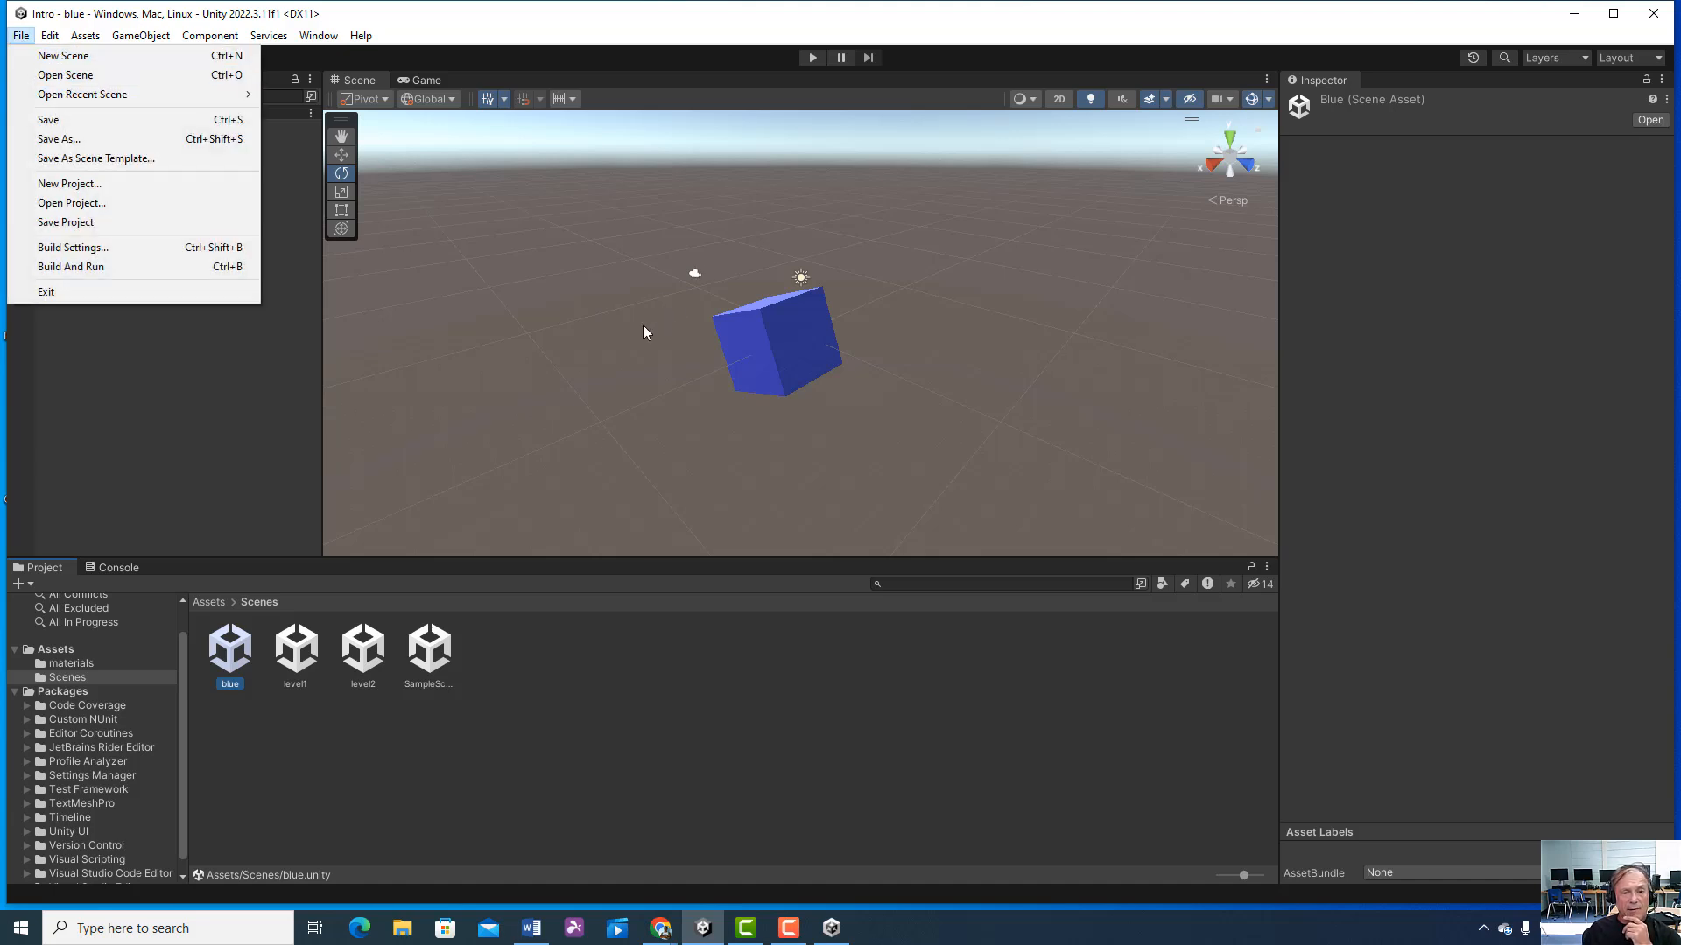
left_click(715, 481)
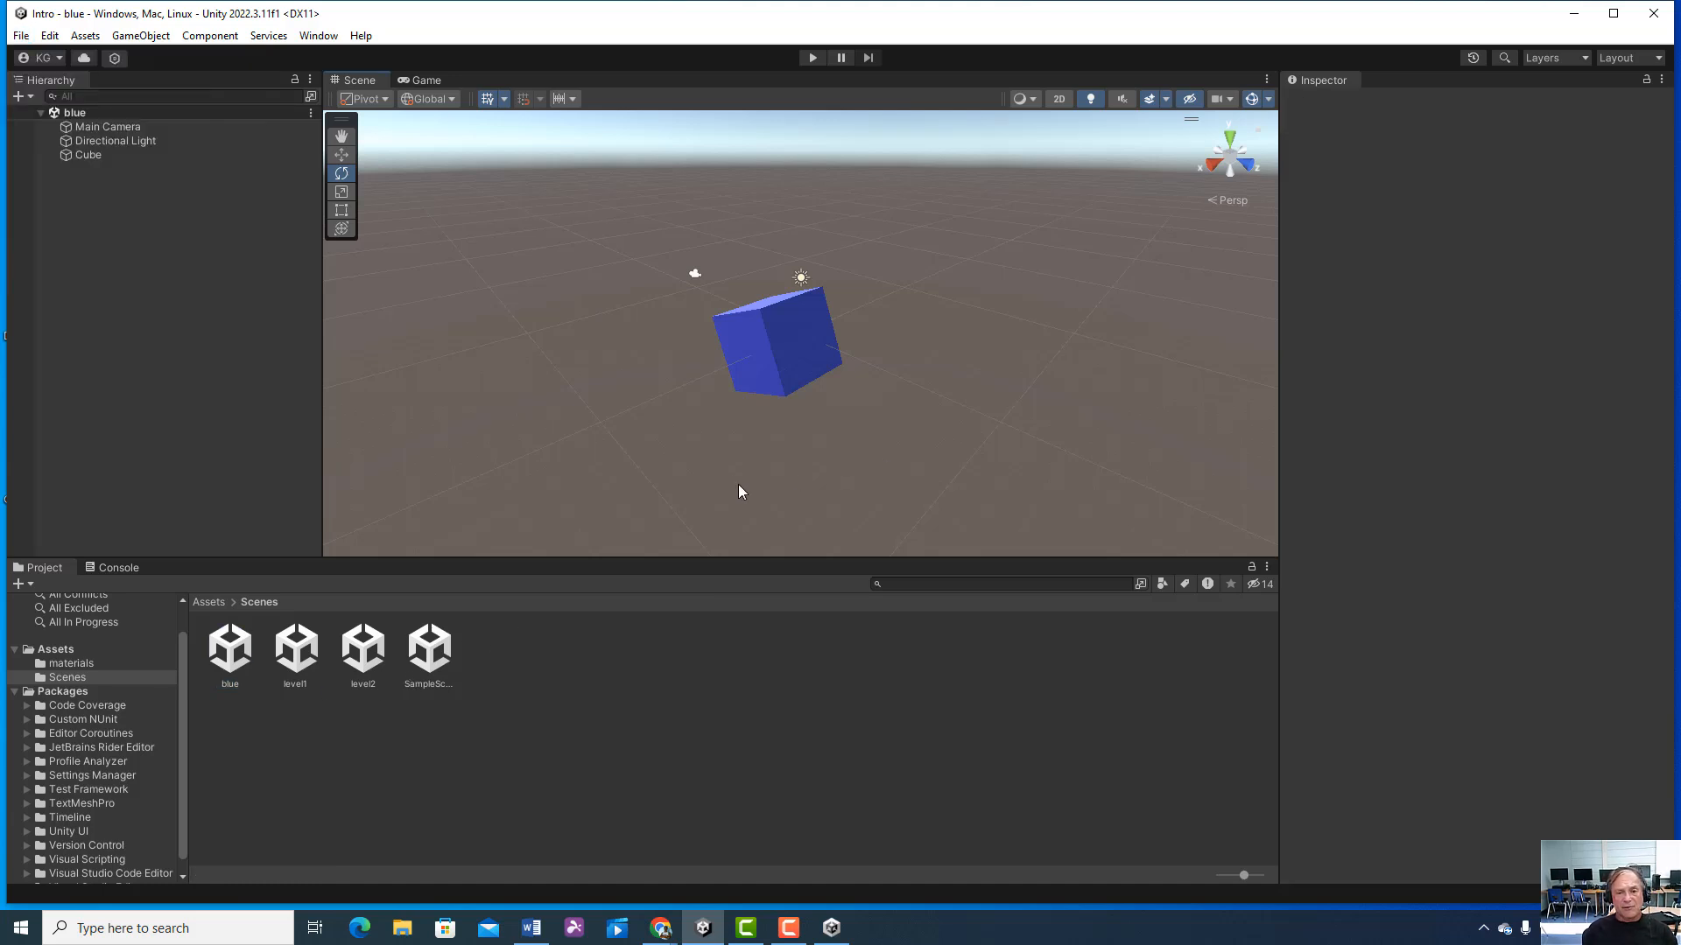